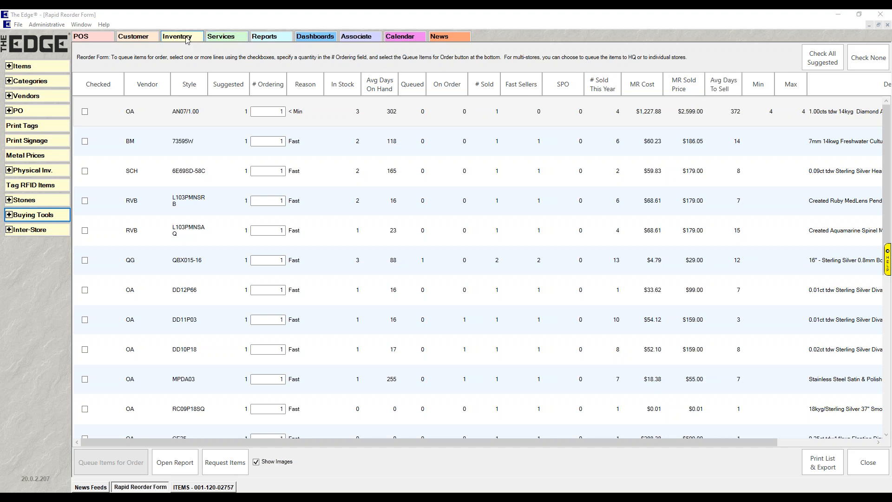
Open the Weekly Buying Plan under Buying Tools to review its reorder and replenishment stages, and close it without running them.
{"action": "left_click", "coordinate": [7, 215]}
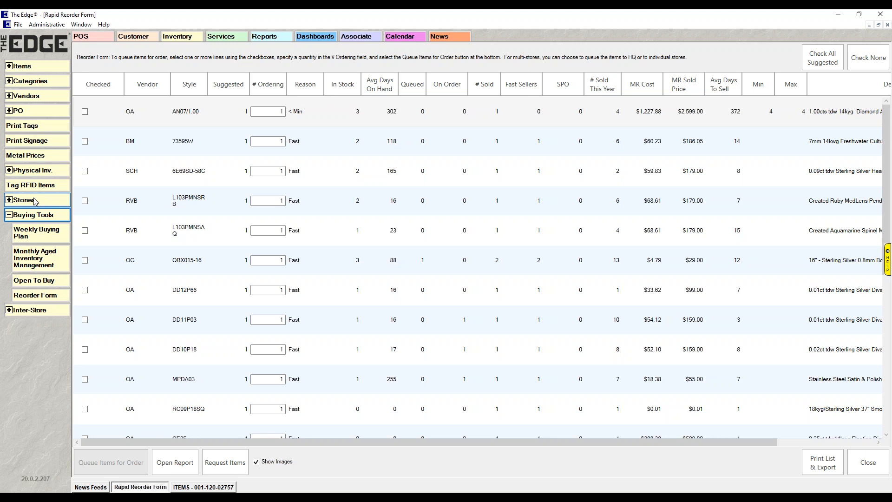
{"action": "left_click", "coordinate": [51, 236]}
{"action": "left_click_drag", "start_coordinate": [78, 250], "coordinate": [136, 87]}
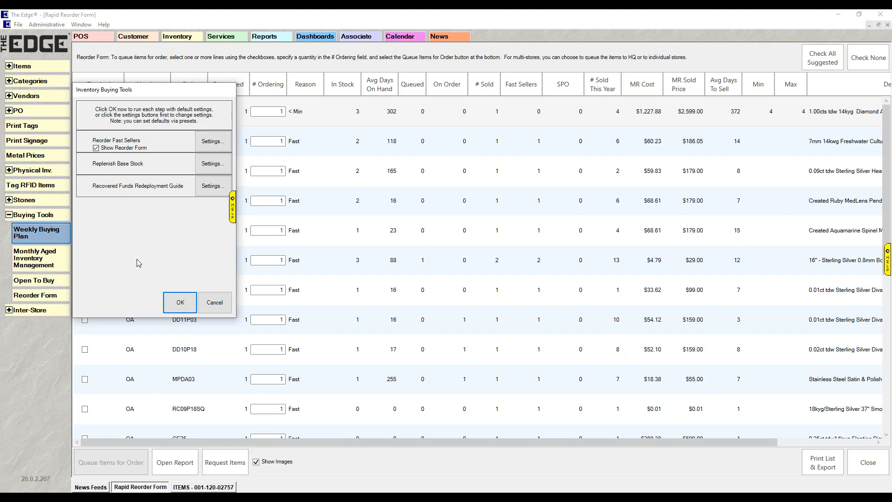
{"action": "left_click", "coordinate": [214, 302]}
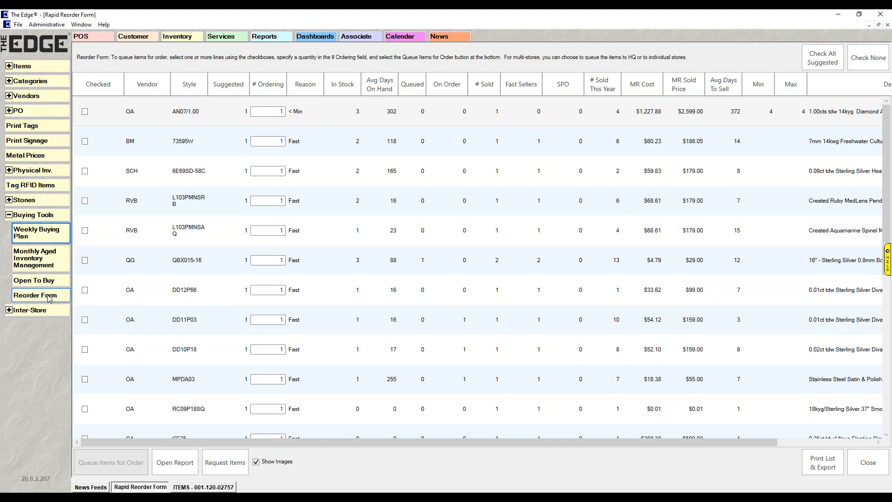
{"action": "left_click", "coordinate": [47, 242]}
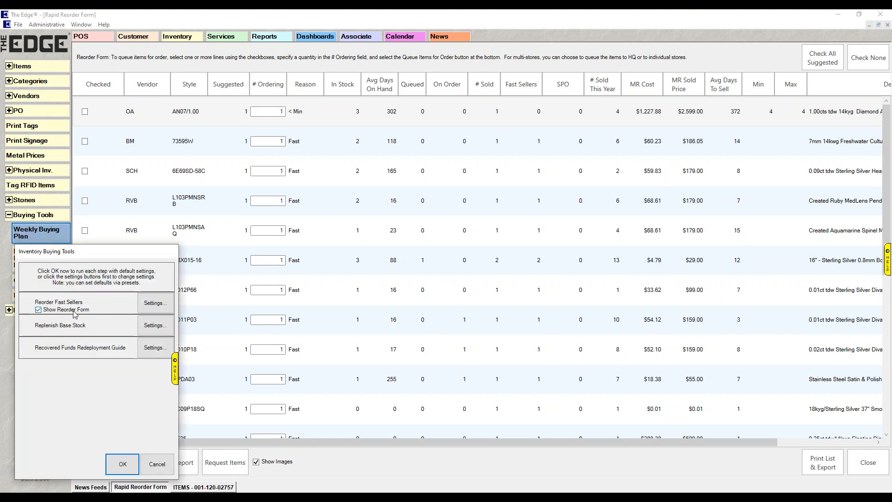
{"action": "left_click", "coordinate": [156, 467]}
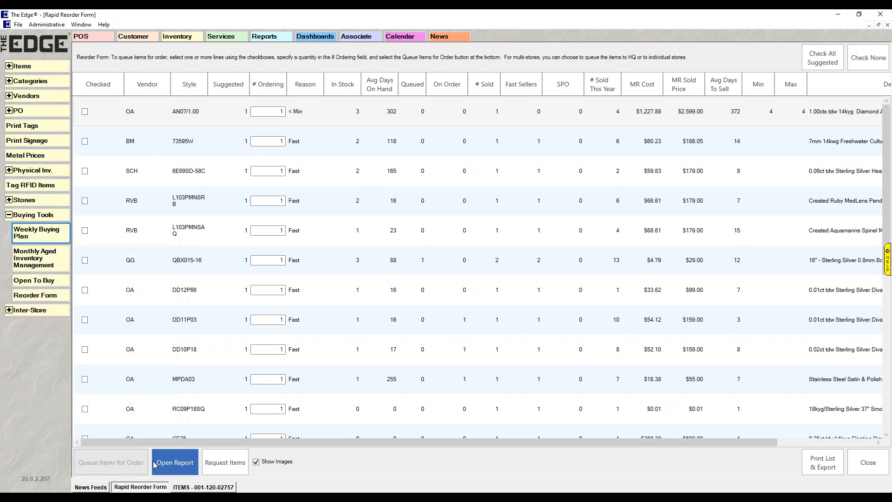
Load the most recent settings in the Reorder Form criteria, review the sale date ranges and fast seller maximum days, and cancel.
{"action": "left_click", "coordinate": [56, 302]}
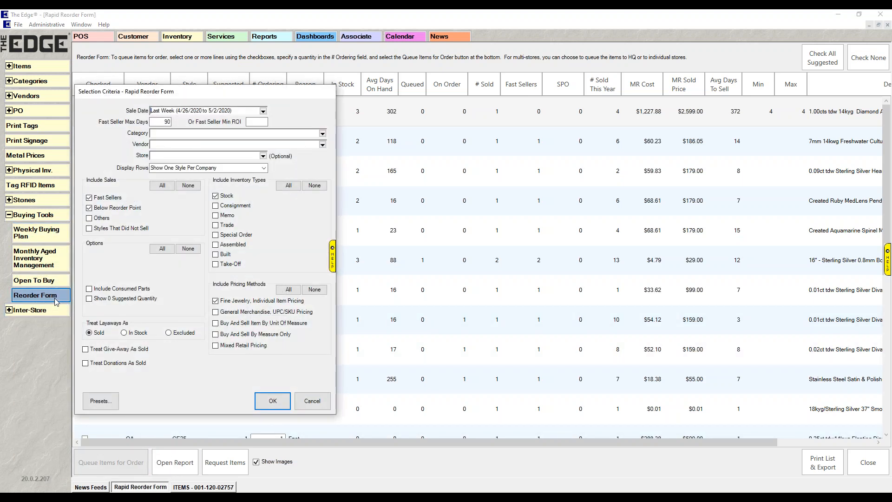
{"action": "left_click", "coordinate": [100, 408]}
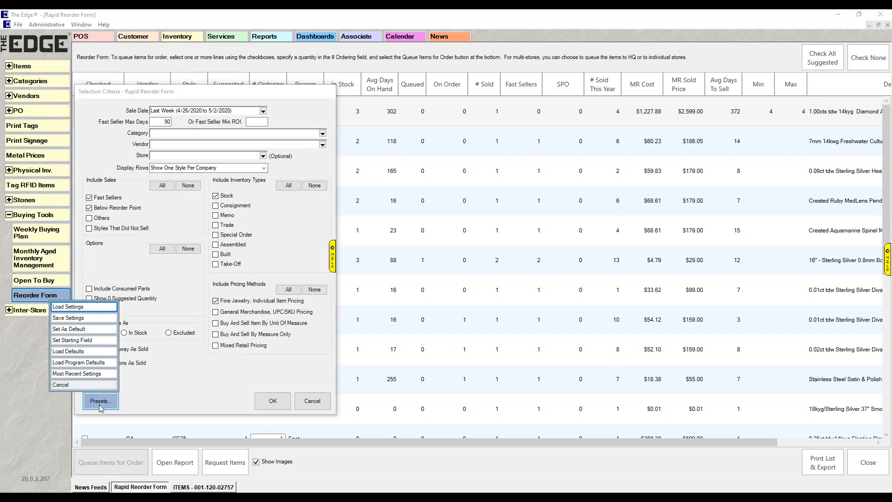
{"action": "left_click", "coordinate": [100, 375]}
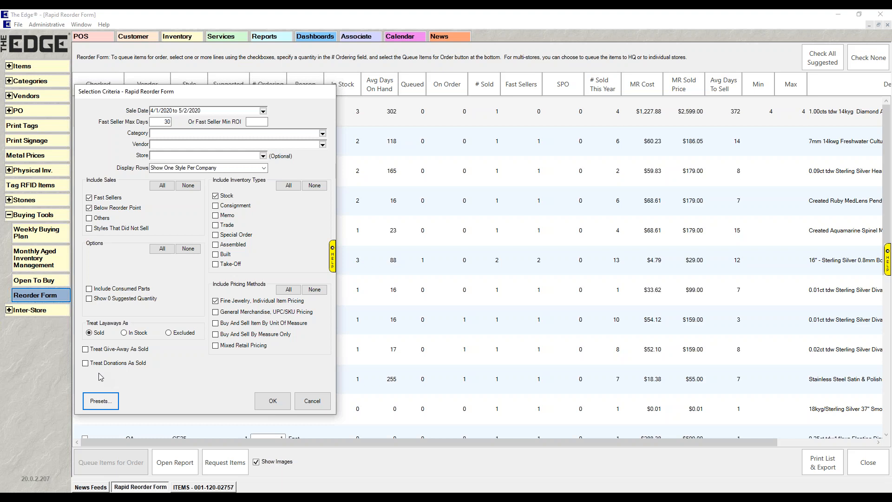
{"action": "left_click", "coordinate": [262, 111]}
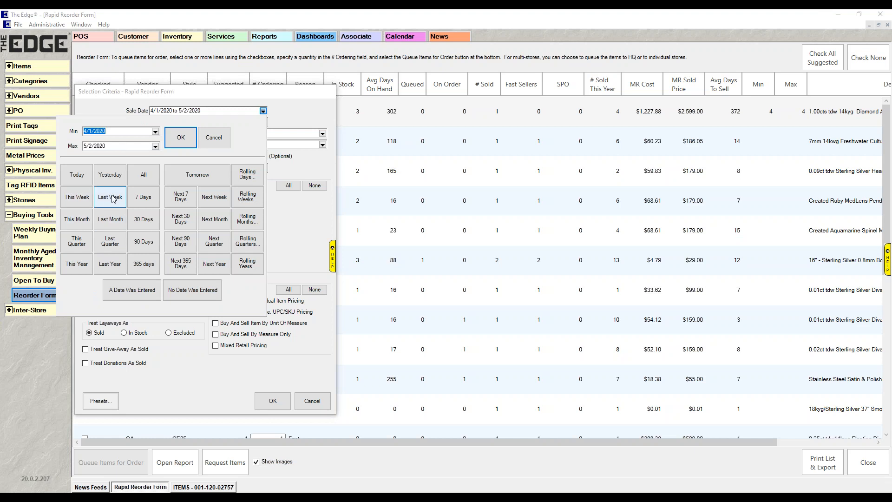
{"action": "left_click", "coordinate": [213, 150]}
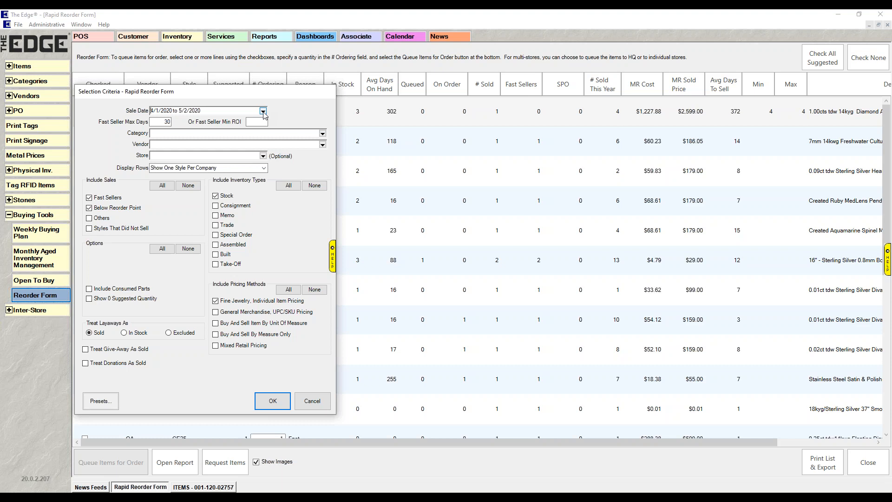
{"action": "left_click", "coordinate": [160, 122]}
{"action": "left_click", "coordinate": [312, 401]}
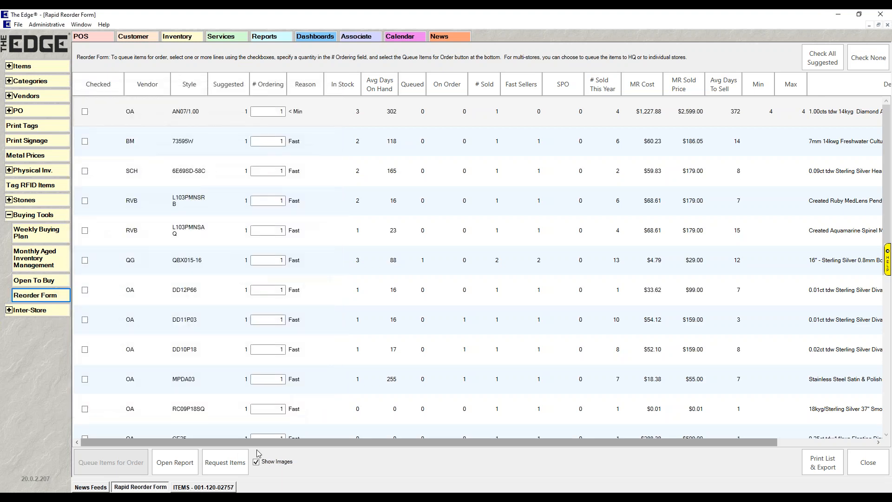
View the stock levels of the open Diamond Anniversary Rings item, authorizing with the associate ID and password, and close the list.
{"action": "left_click", "coordinate": [225, 488]}
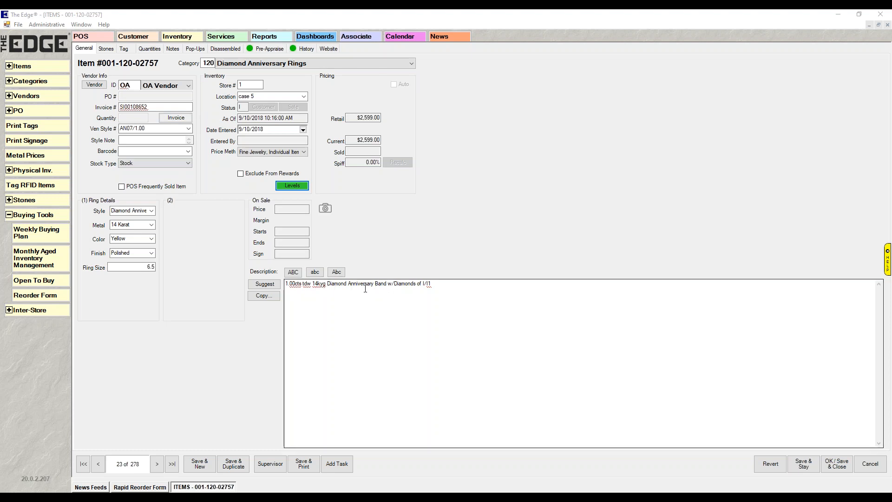
{"action": "left_click", "coordinate": [300, 186]}
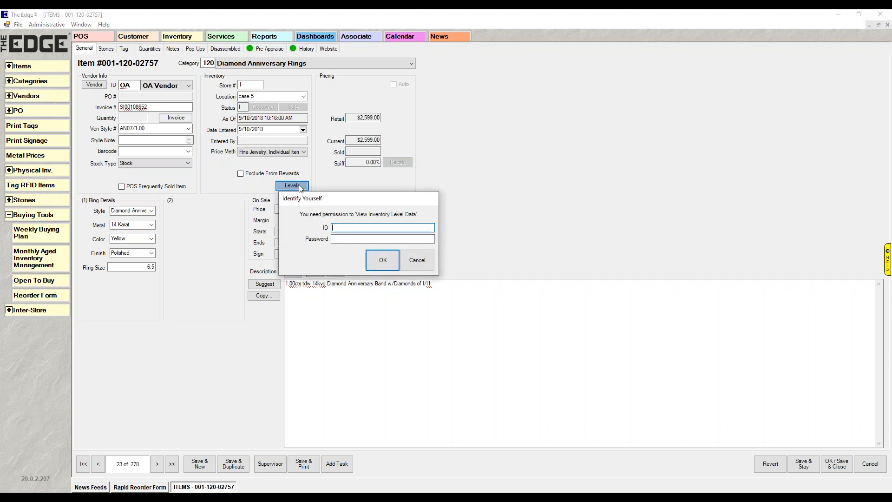
{"action": "type", "text": "1"}
{"action": "key", "text": "Tab"}
{"action": "type", "text": "1"}
{"action": "key", "text": "Return"}
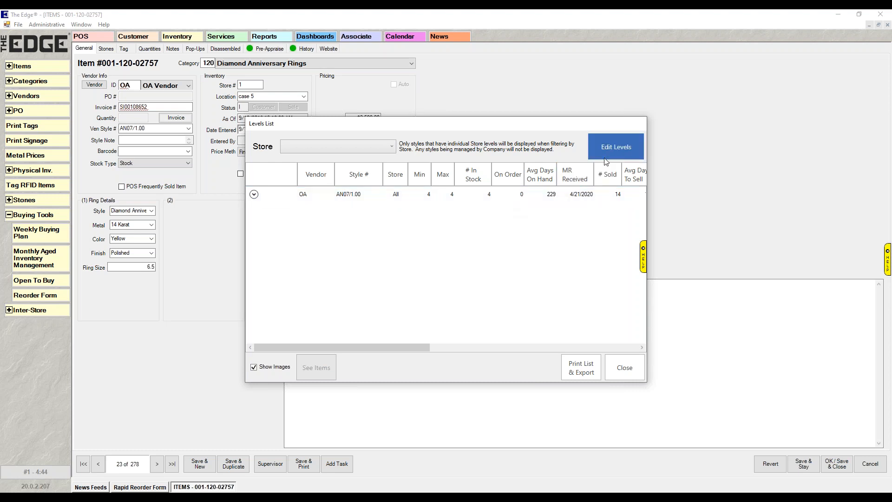
{"action": "left_click", "coordinate": [636, 377]}
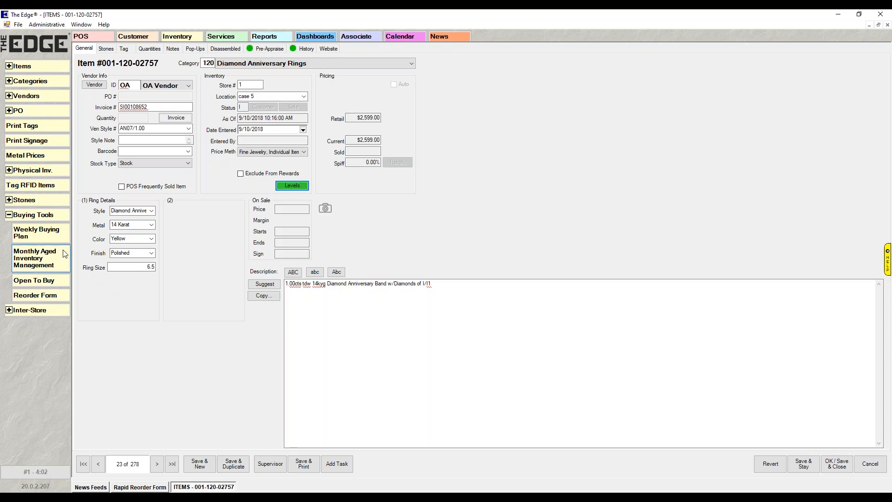
Reopen the Reorder Form criteria, recall the most recent settings for review, and close without running the form.
{"action": "left_click", "coordinate": [22, 297]}
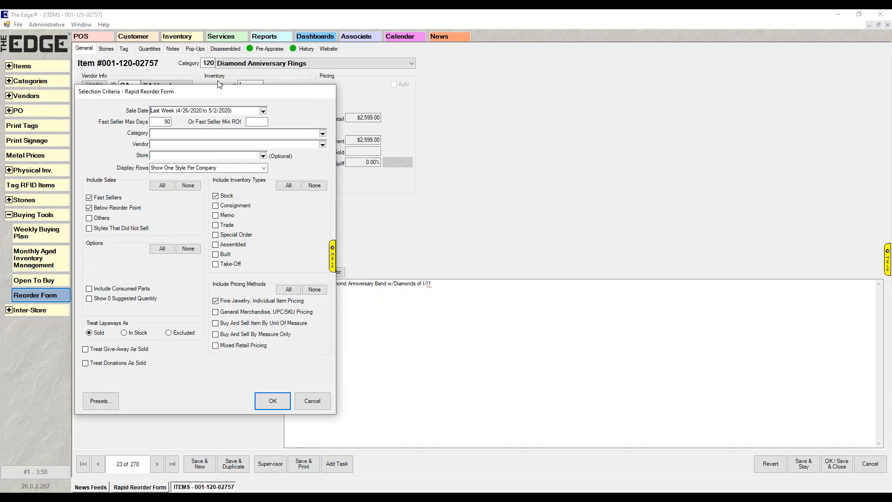
{"action": "left_click", "coordinate": [102, 398]}
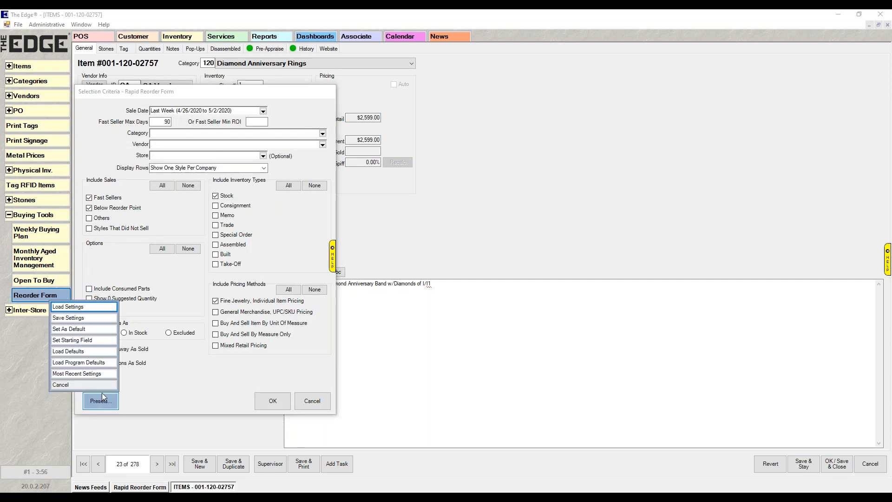
{"action": "left_click", "coordinate": [99, 374]}
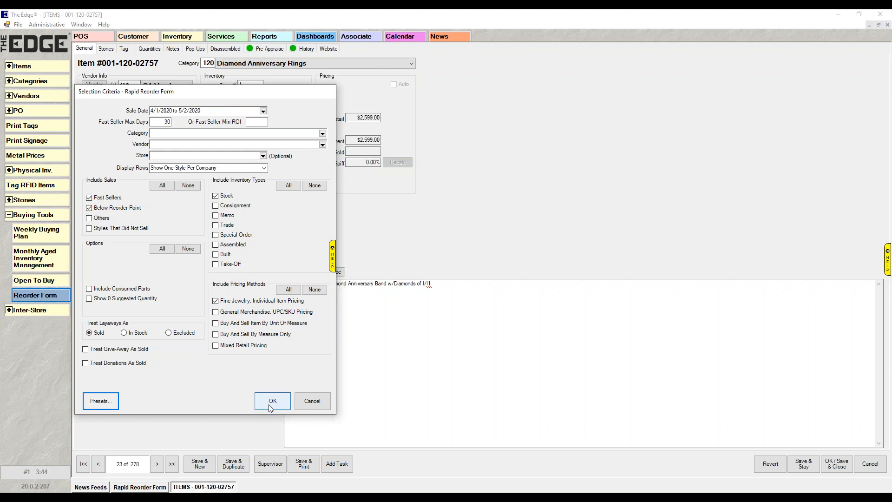
{"action": "left_click", "coordinate": [309, 409]}
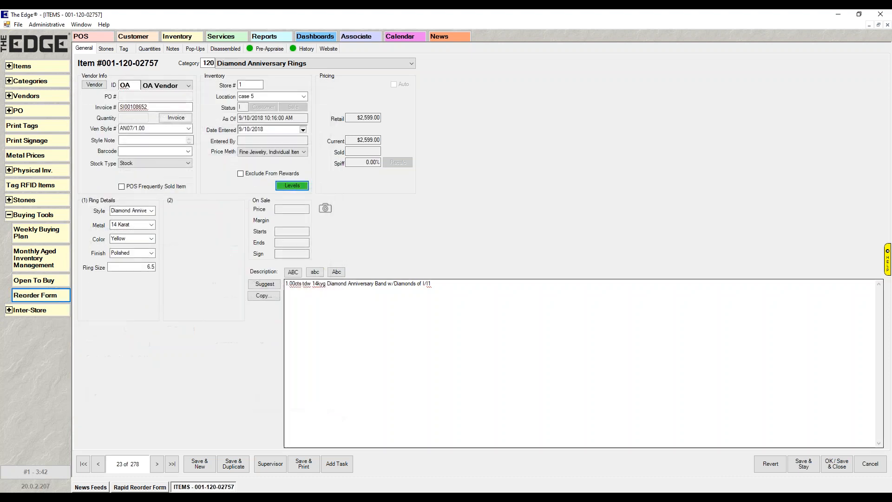
Return to the Rapid Reorder Form and examine its columns across to the item descriptions.
{"action": "left_click", "coordinate": [156, 488]}
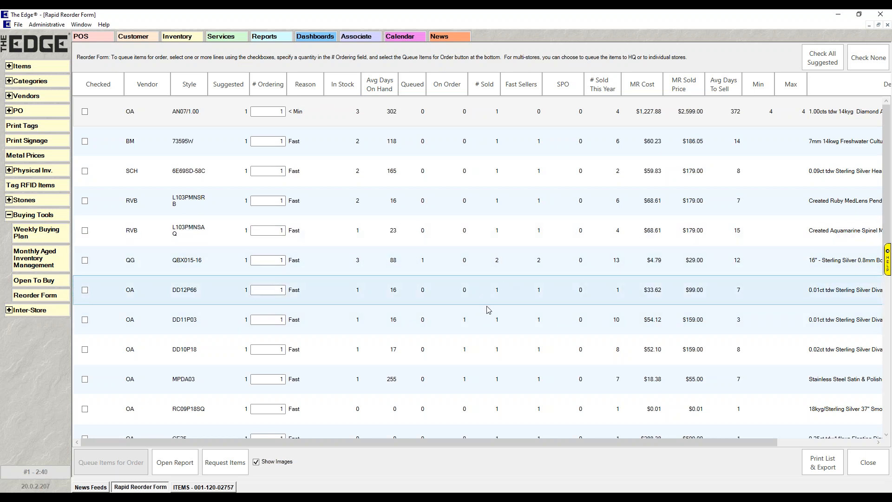
{"action": "left_click_drag", "start_coordinate": [422, 442], "coordinate": [571, 467]}
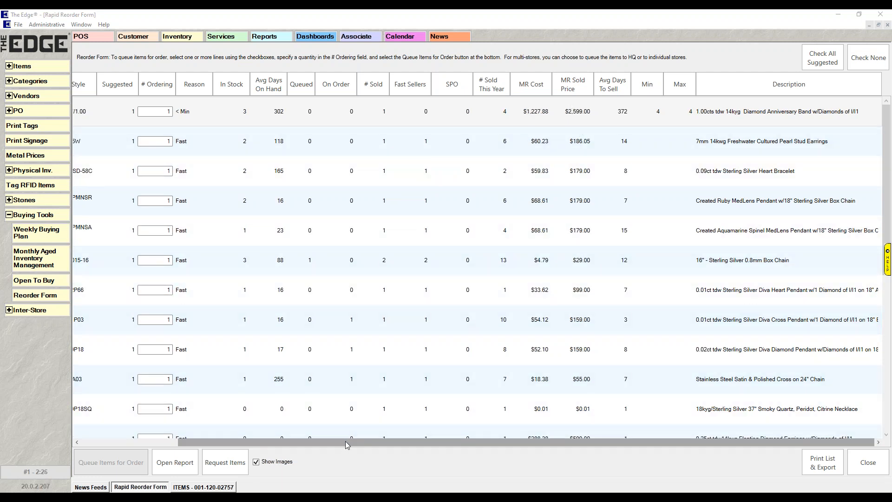
{"action": "left_click_drag", "start_coordinate": [346, 445], "coordinate": [238, 448]}
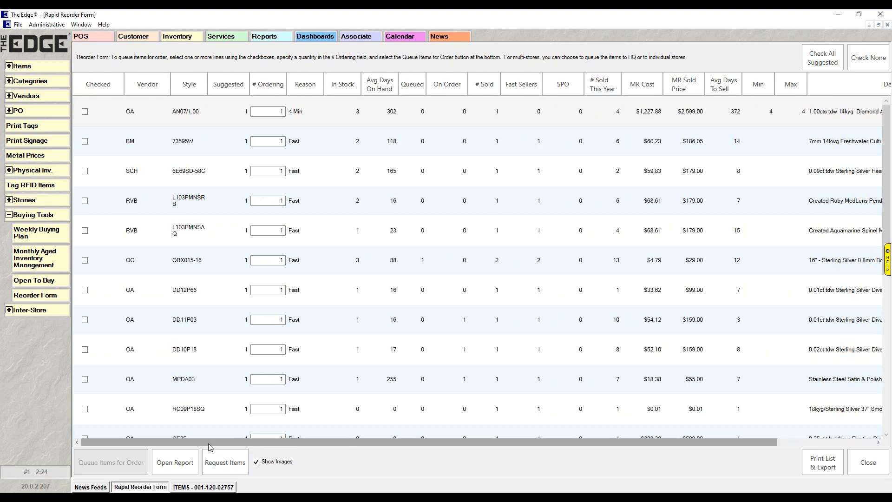
Check all suggested items in the reorder list, and clear the whole selection.
{"action": "left_click", "coordinate": [822, 57]}
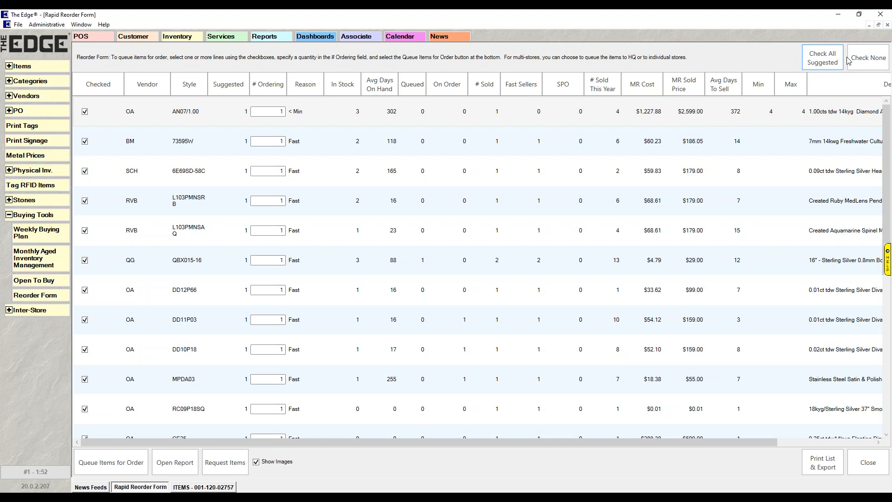
{"action": "left_click", "coordinate": [867, 58]}
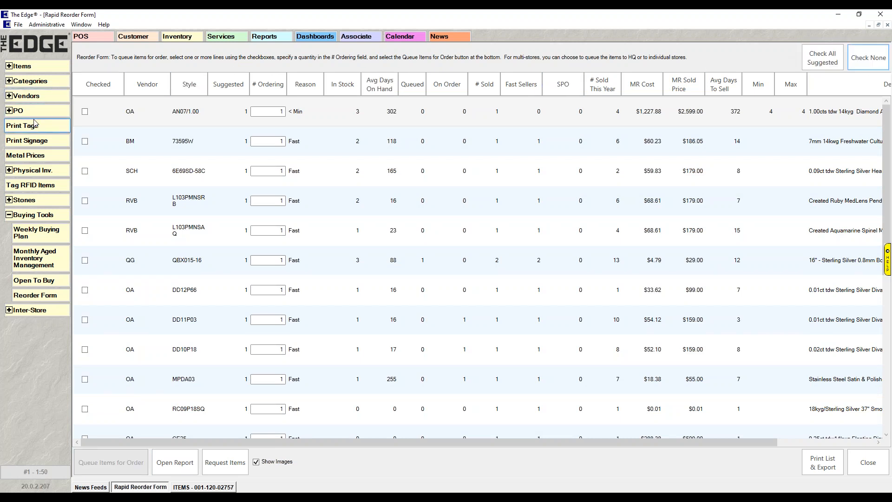
Queue styles AN07/1.00, 73595W and 6E69SD-58C from the reorder list for order.
{"action": "left_click", "coordinate": [85, 112]}
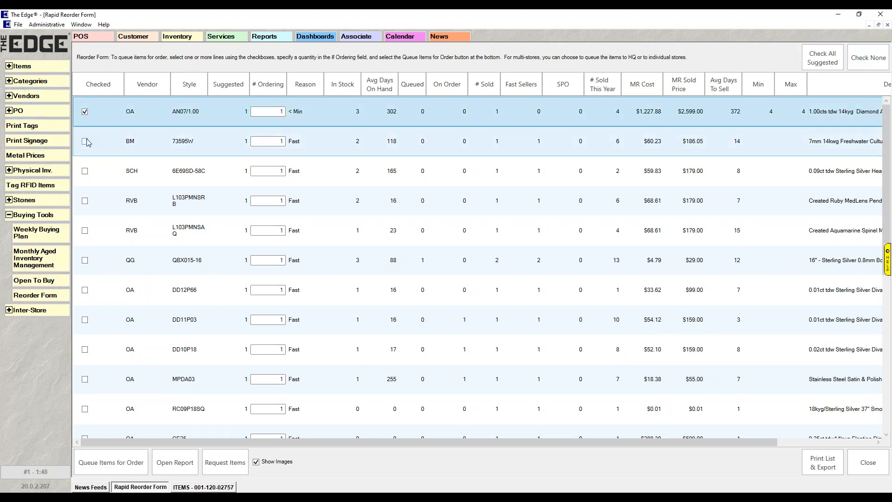
{"action": "left_click", "coordinate": [85, 141]}
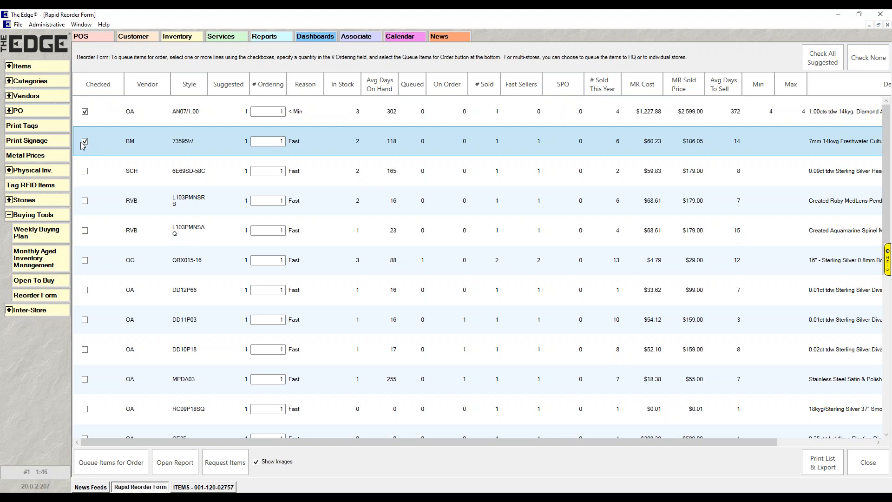
{"action": "left_click", "coordinate": [84, 171]}
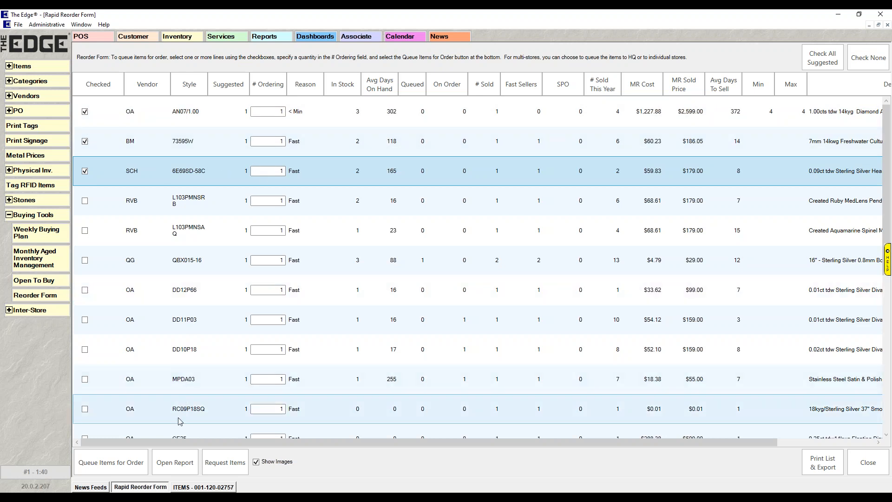
{"action": "left_click", "coordinate": [127, 463]}
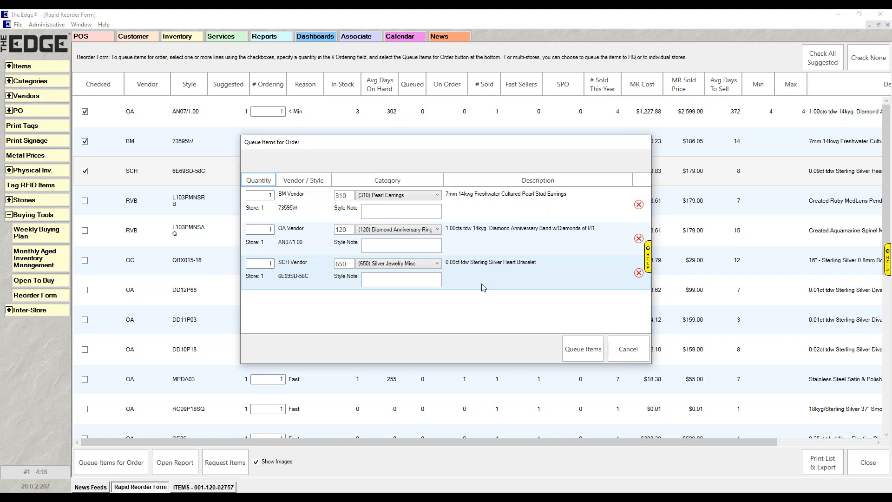
{"action": "left_click", "coordinate": [583, 352]}
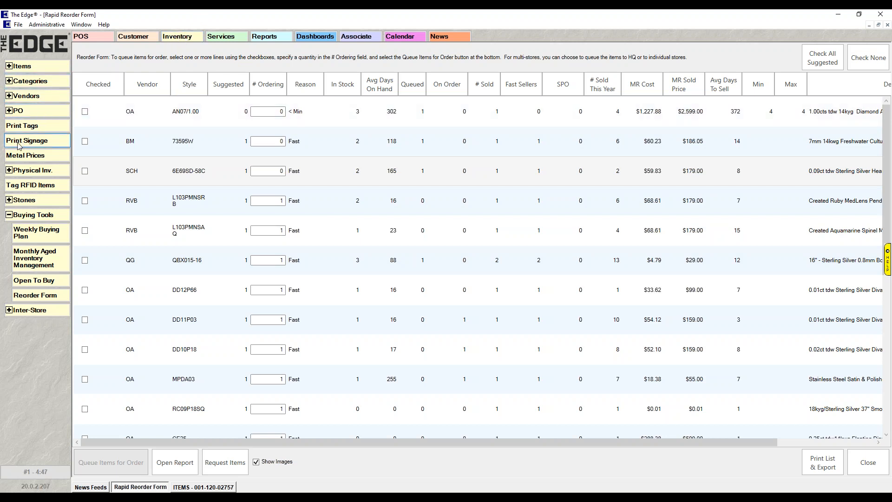
Add a purchase order for AC Vendor and retrieve its queued 7.5mm Palladium wedding band, style 11-WV7321PD-G, into it.
{"action": "left_click", "coordinate": [11, 111]}
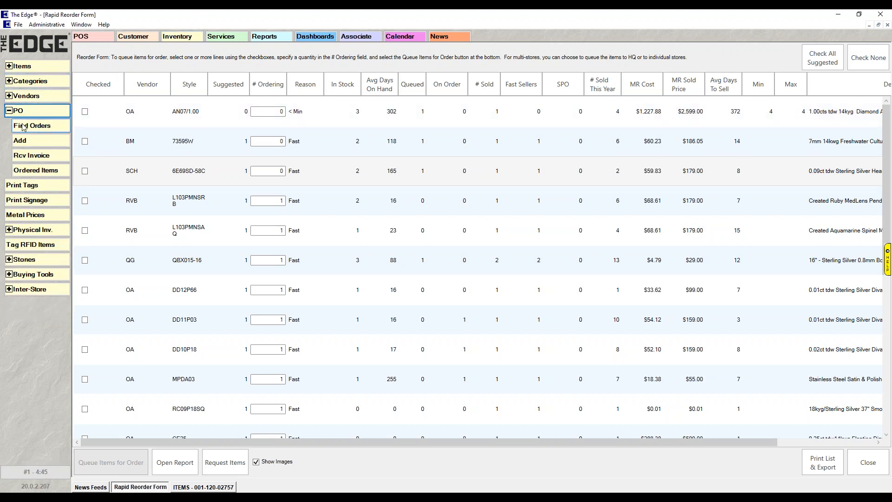
{"action": "left_click", "coordinate": [29, 141]}
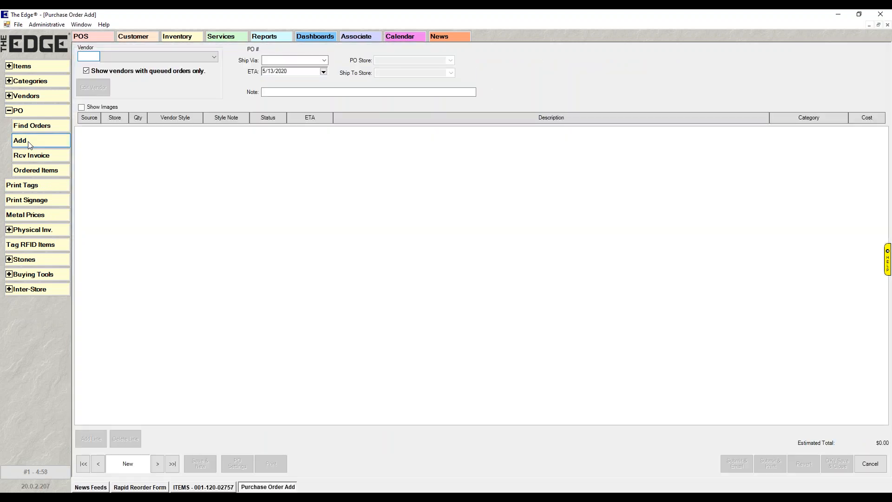
{"action": "left_click", "coordinate": [215, 58]}
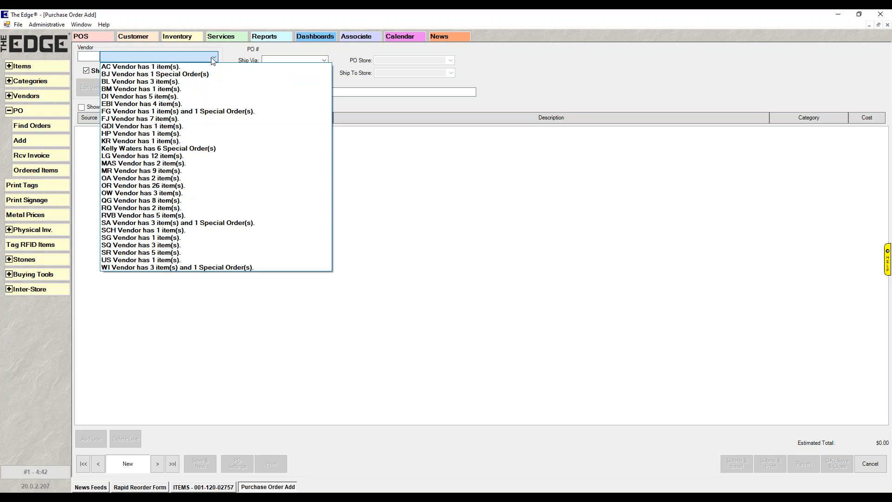
{"action": "left_click", "coordinate": [116, 67]}
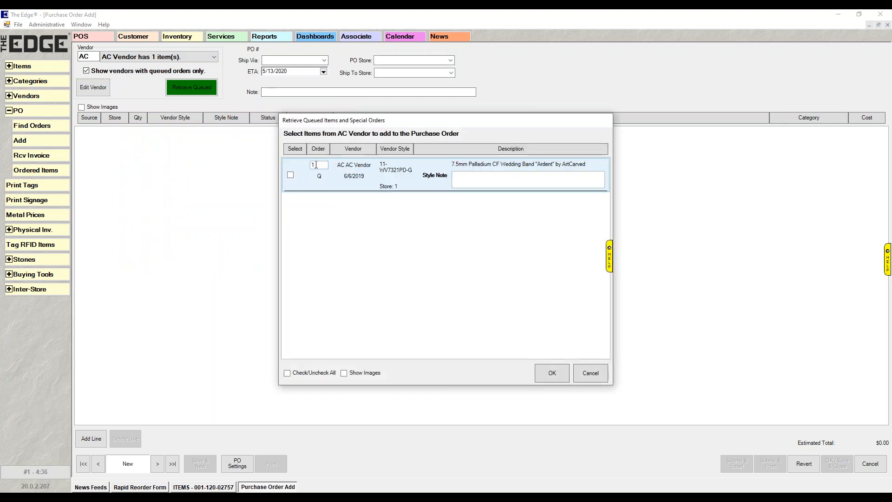
{"action": "left_click", "coordinate": [290, 175]}
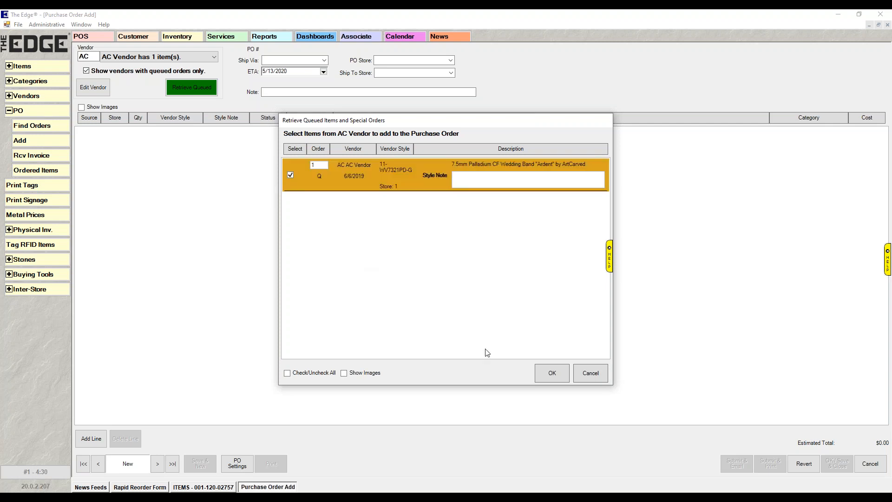
{"action": "left_click", "coordinate": [552, 375]}
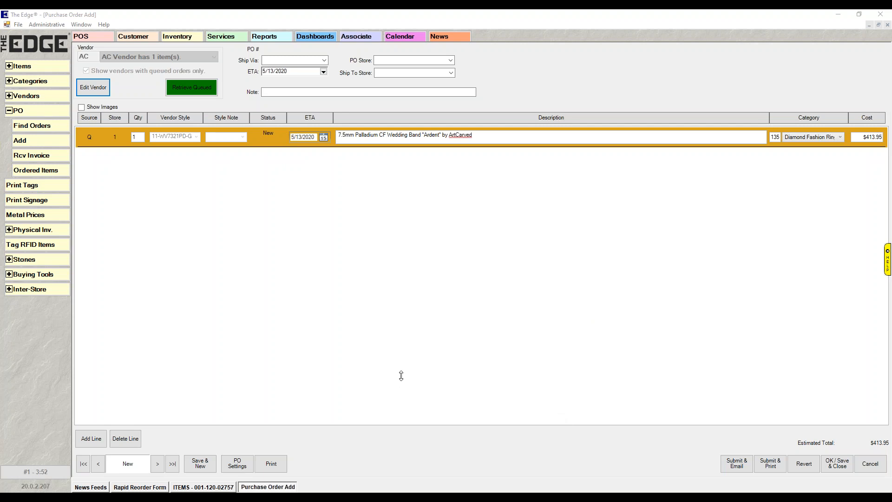
Submit AC Vendor's purchase order as a printed document, review the printout, and save and close the order.
{"action": "left_click", "coordinate": [775, 465]}
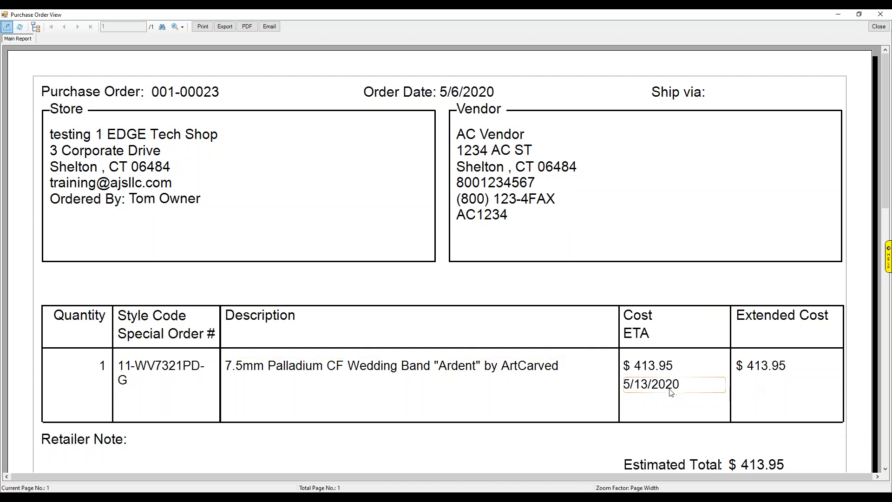
{"action": "scroll", "coordinate": [667, 392], "scroll_direction": "down", "scroll_amount": 3}
{"action": "scroll", "coordinate": [668, 392], "scroll_direction": "up", "scroll_amount": 3}
{"action": "left_click", "coordinate": [878, 26]}
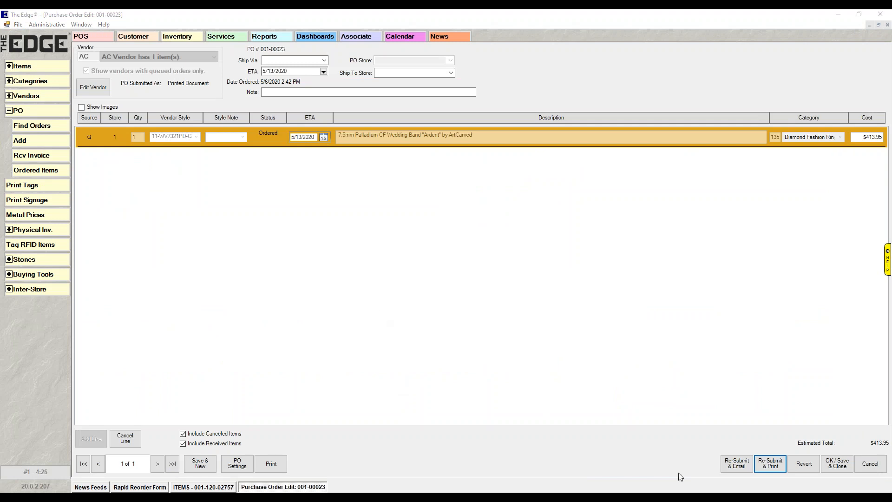
{"action": "left_click", "coordinate": [841, 466]}
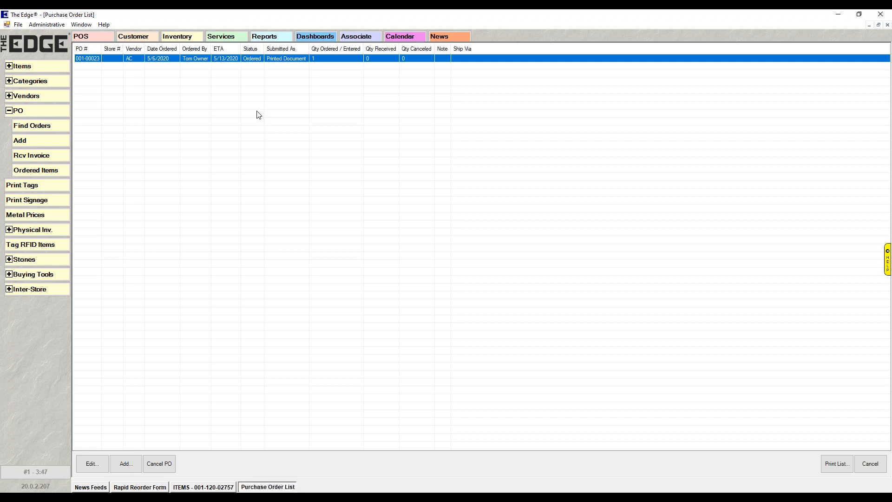
Add a purchase order for BM Vendor and retrieve its queued pearl stud earrings, style 73595W, into it.
{"action": "left_click", "coordinate": [8, 113]}
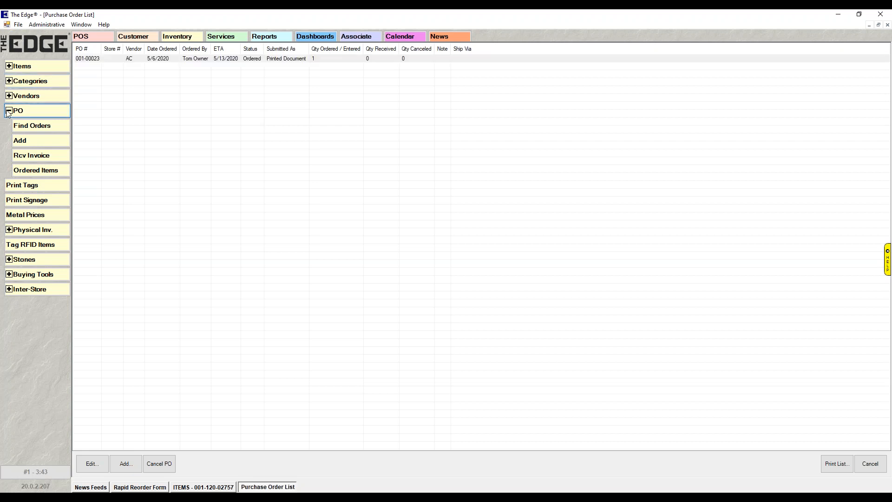
{"action": "left_click", "coordinate": [38, 146]}
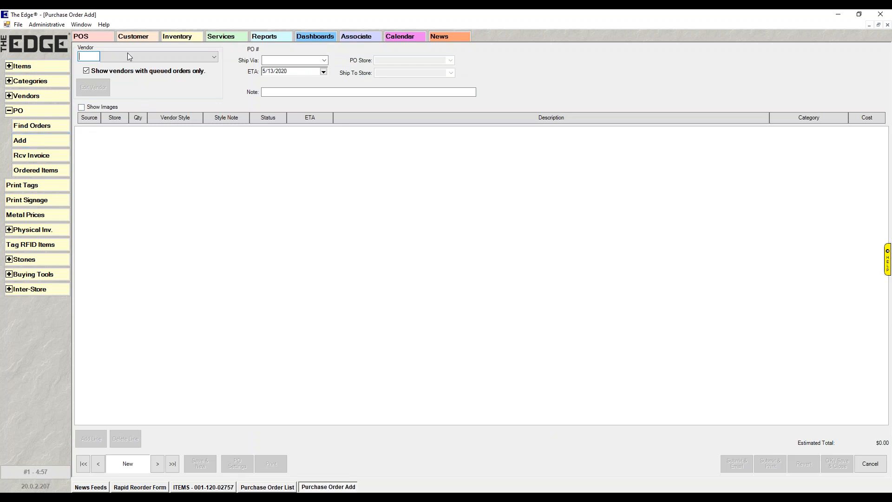
{"action": "left_click", "coordinate": [214, 57]}
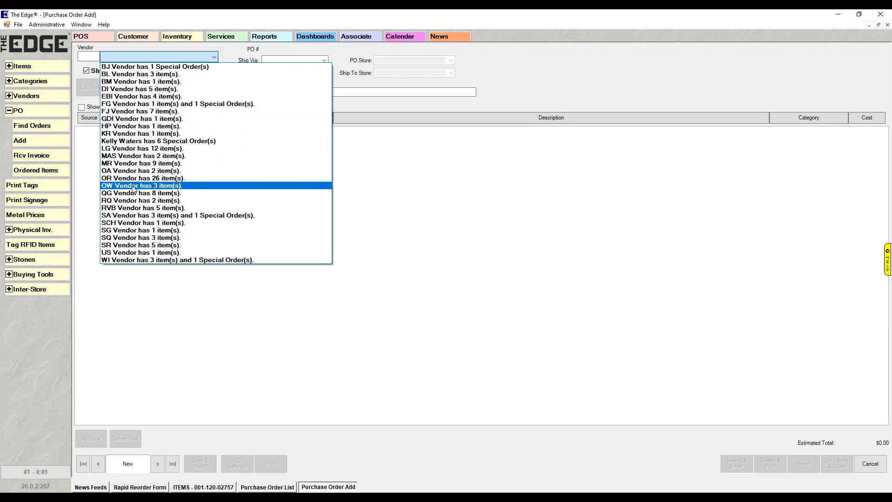
{"action": "left_click", "coordinate": [126, 82]}
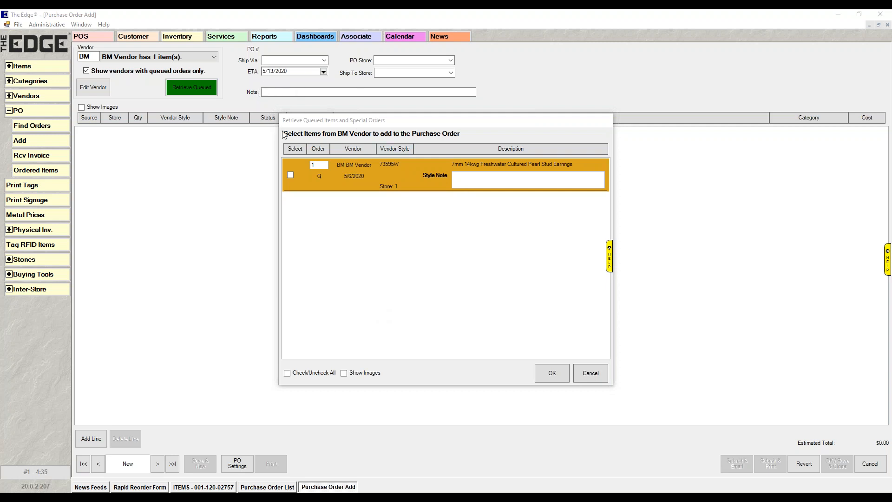
{"action": "left_click", "coordinate": [290, 175]}
{"action": "left_click", "coordinate": [550, 374]}
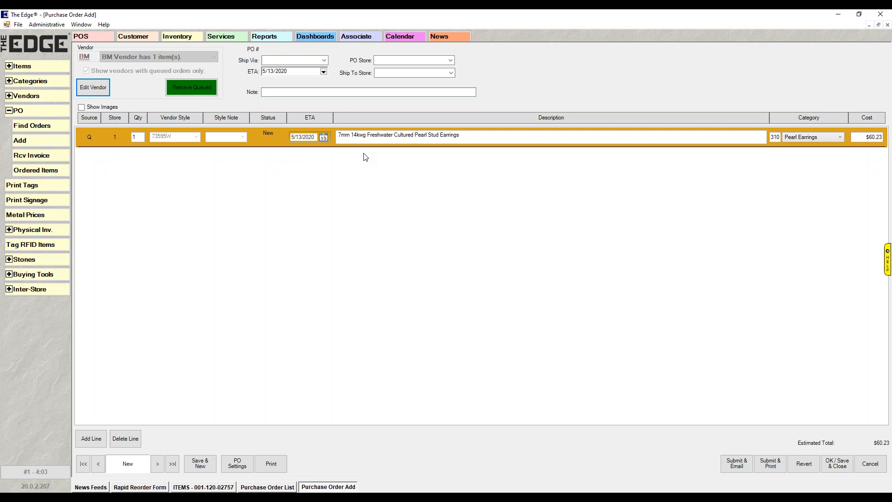
{"action": "left_click", "coordinate": [93, 439]}
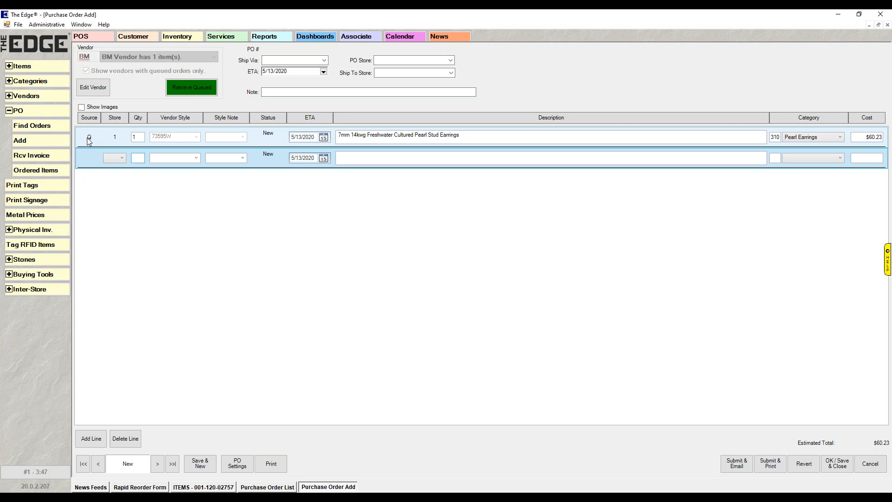
{"action": "left_click", "coordinate": [89, 138]}
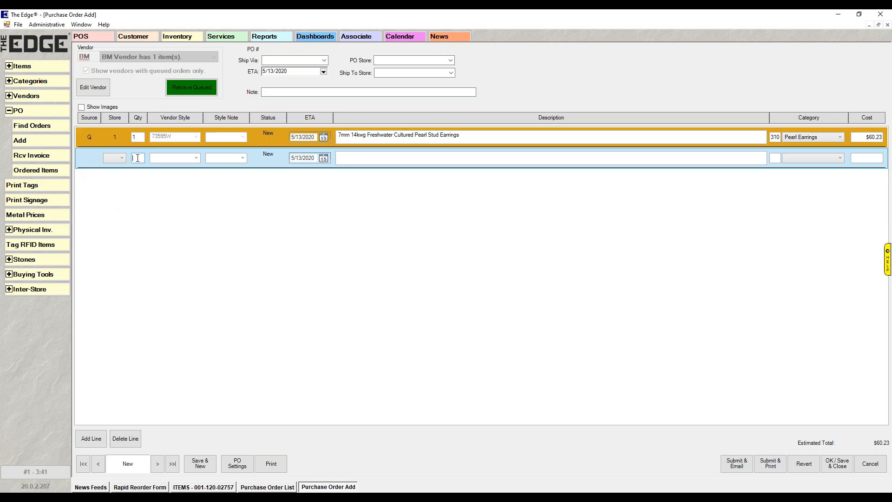
{"action": "left_click", "coordinate": [119, 159]}
{"action": "left_click", "coordinate": [118, 183]}
{"action": "left_click", "coordinate": [136, 158]}
{"action": "left_click", "coordinate": [196, 158]}
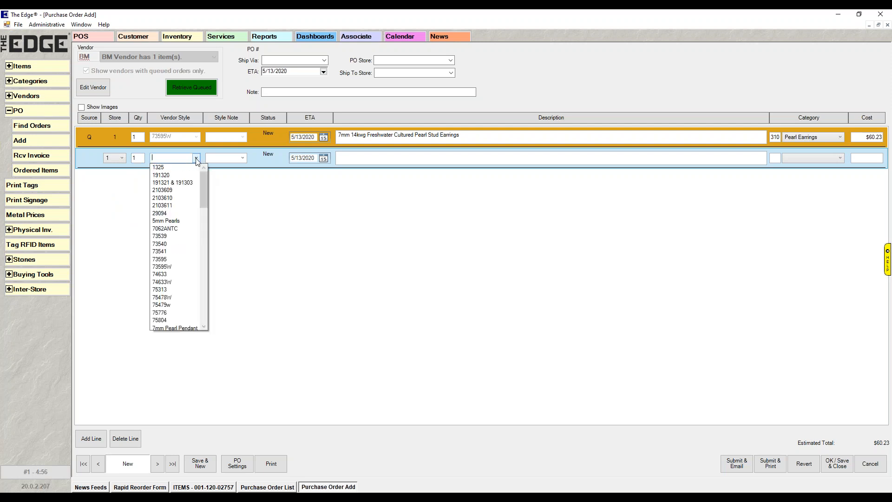
{"action": "left_click", "coordinate": [170, 298]}
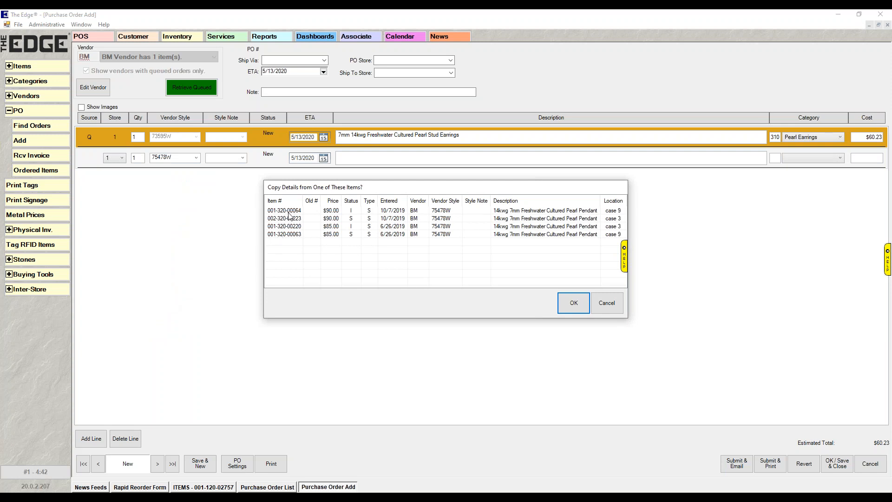
{"action": "left_click", "coordinate": [289, 213]}
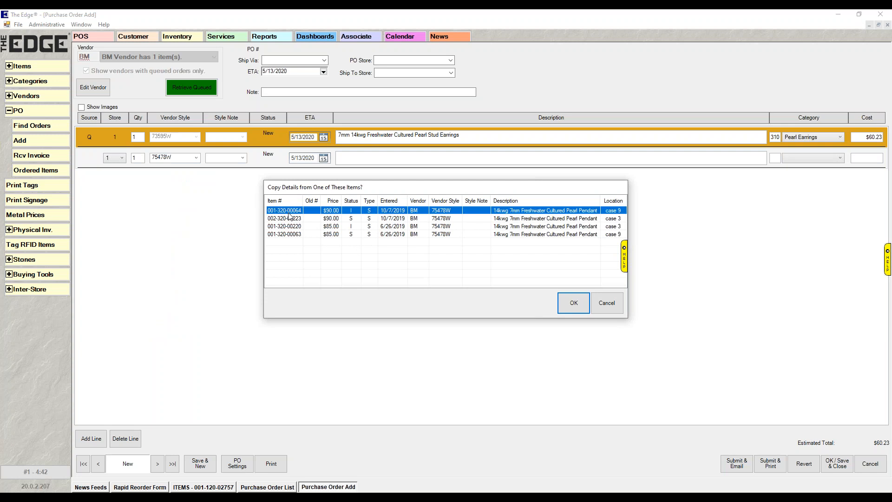
{"action": "left_click", "coordinate": [575, 304]}
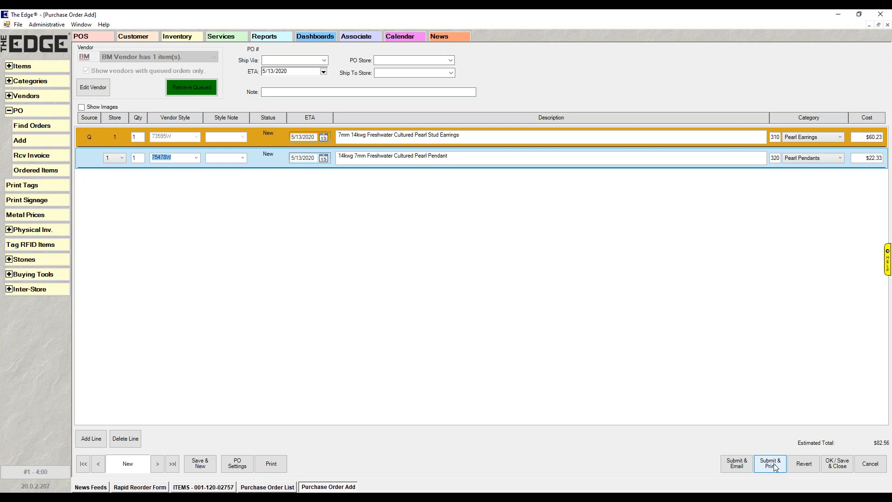
{"action": "left_click", "coordinate": [838, 464]}
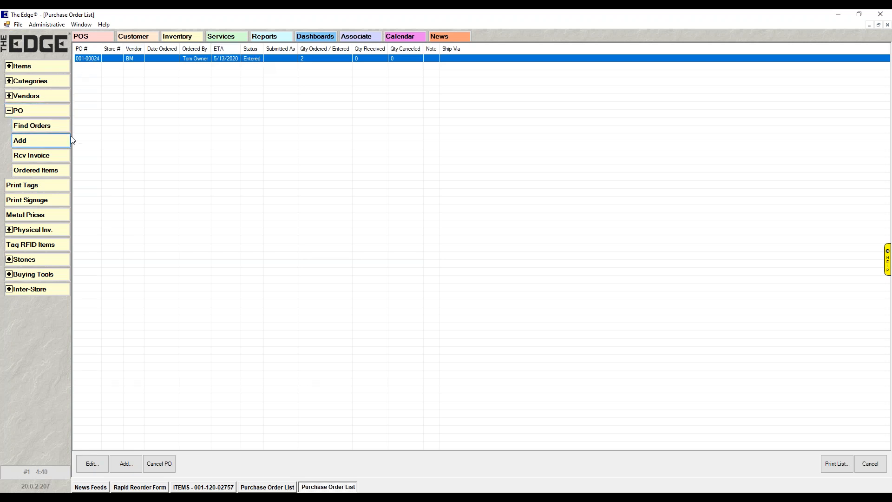
Start another purchase order, include vendors without queued orders, choose BM Vendor and load its open unsubmitted purchase order.
{"action": "left_click", "coordinate": [48, 139]}
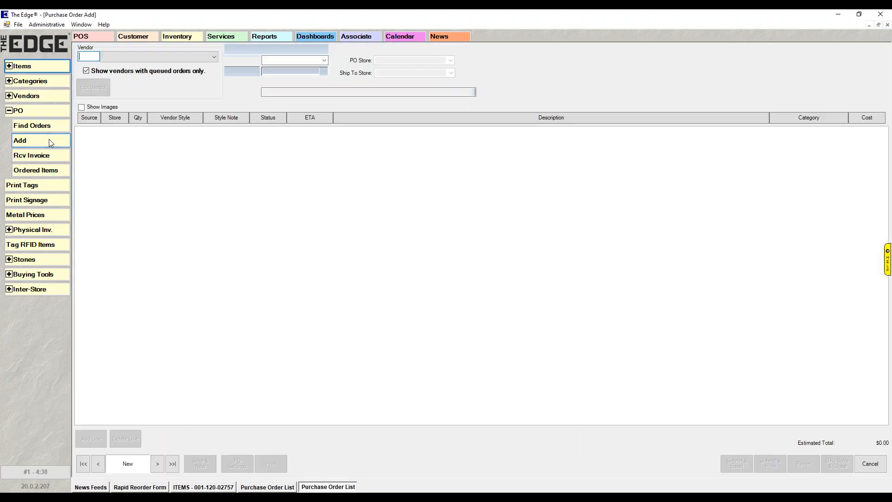
{"action": "left_click", "coordinate": [206, 58]}
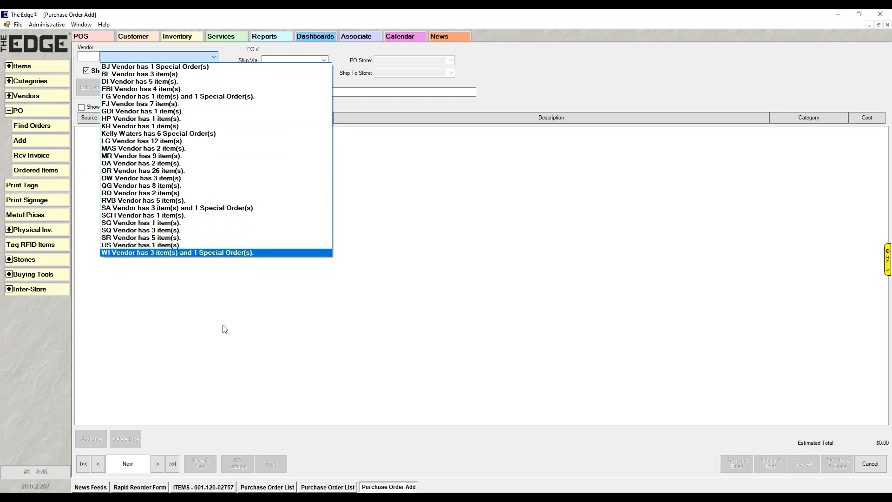
{"action": "left_click", "coordinate": [387, 333]}
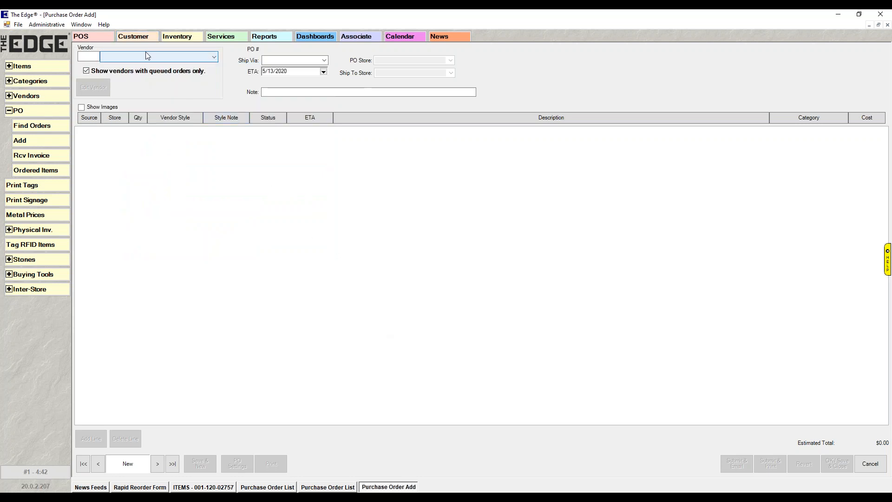
{"action": "left_click", "coordinate": [86, 71]}
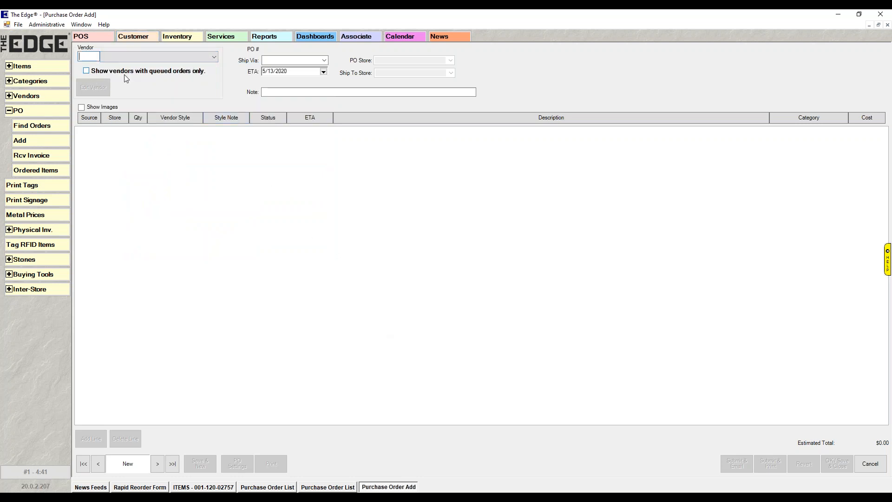
{"action": "left_click", "coordinate": [214, 57]}
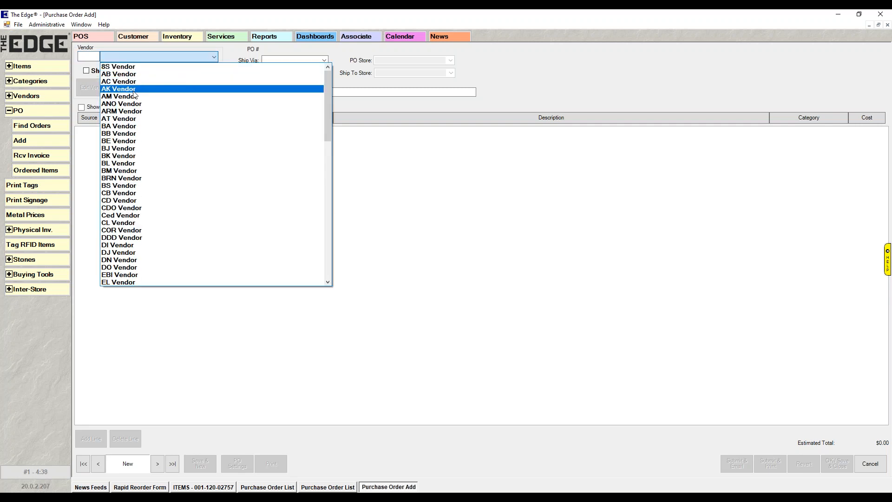
{"action": "left_click", "coordinate": [138, 171]}
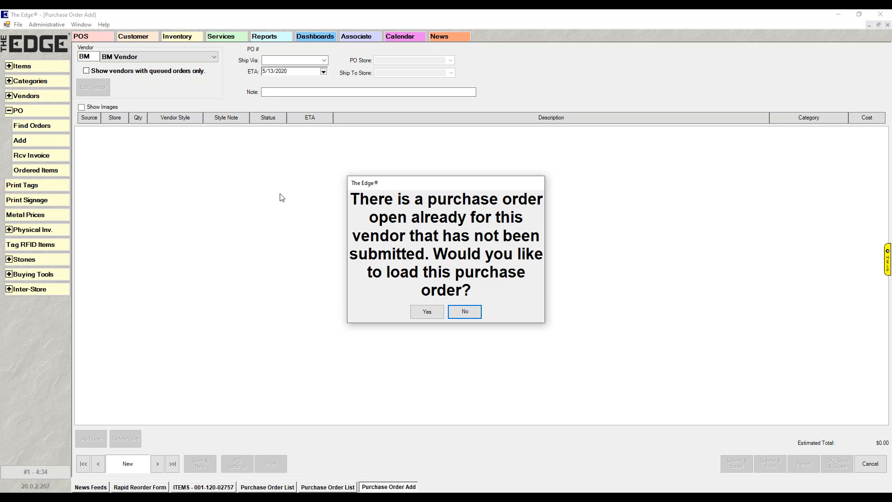
{"action": "left_click", "coordinate": [87, 71]}
{"action": "left_click", "coordinate": [426, 311]}
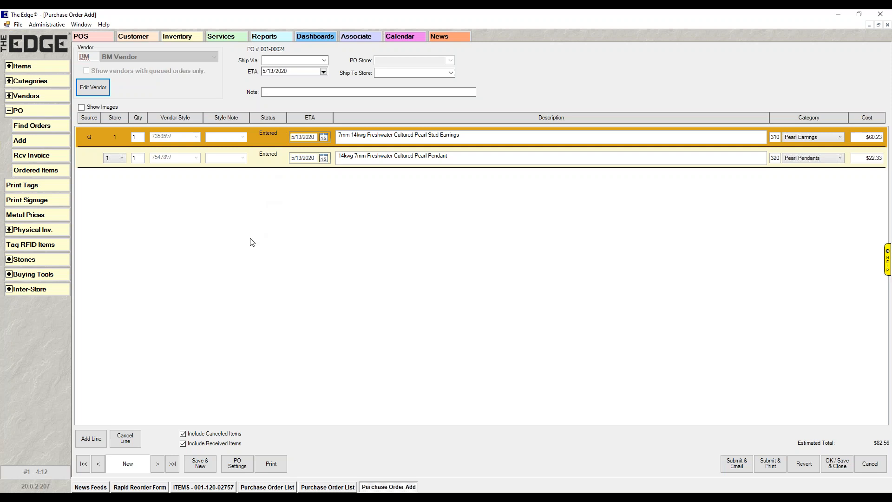
{"action": "left_click", "coordinate": [96, 443]}
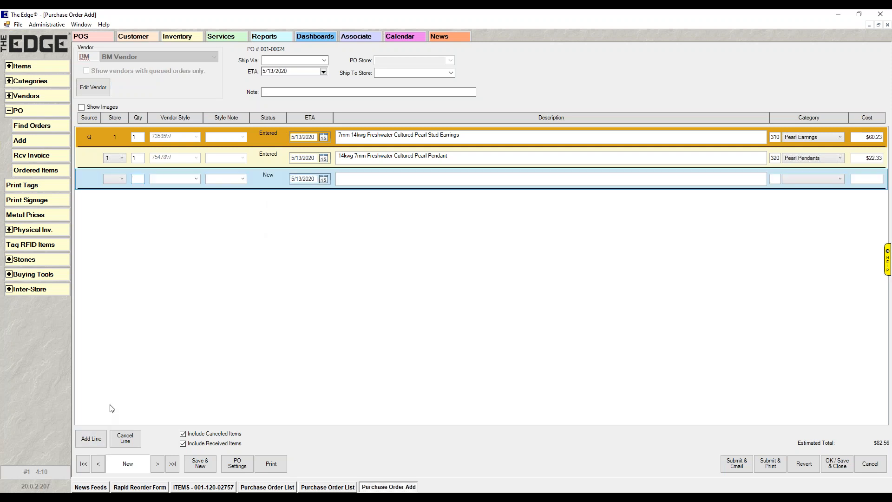
{"action": "left_click", "coordinate": [121, 180]}
{"action": "left_click", "coordinate": [114, 188]}
{"action": "left_click", "coordinate": [137, 179]}
{"action": "left_click", "coordinate": [197, 179]}
{"action": "left_click", "coordinate": [168, 235]}
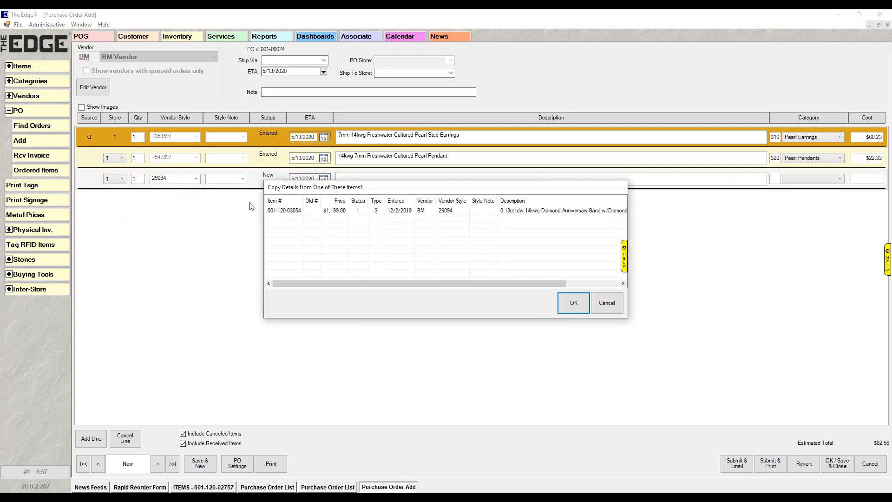
{"action": "left_click", "coordinate": [282, 212]}
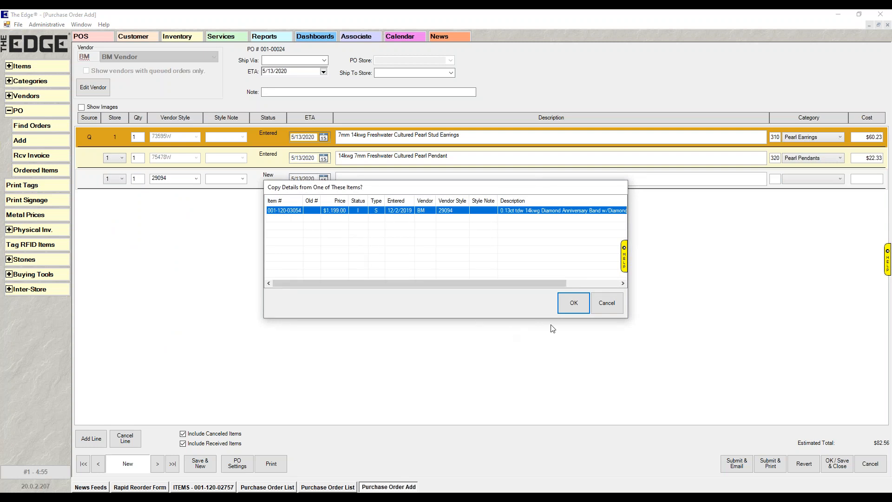
{"action": "left_click", "coordinate": [573, 305]}
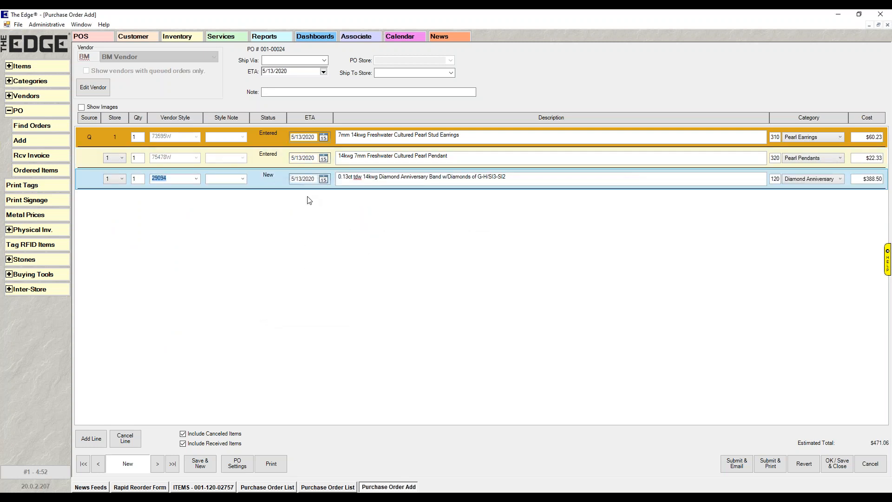
{"action": "left_click", "coordinate": [91, 438]}
{"action": "left_click", "coordinate": [121, 200]}
{"action": "left_click", "coordinate": [119, 226]}
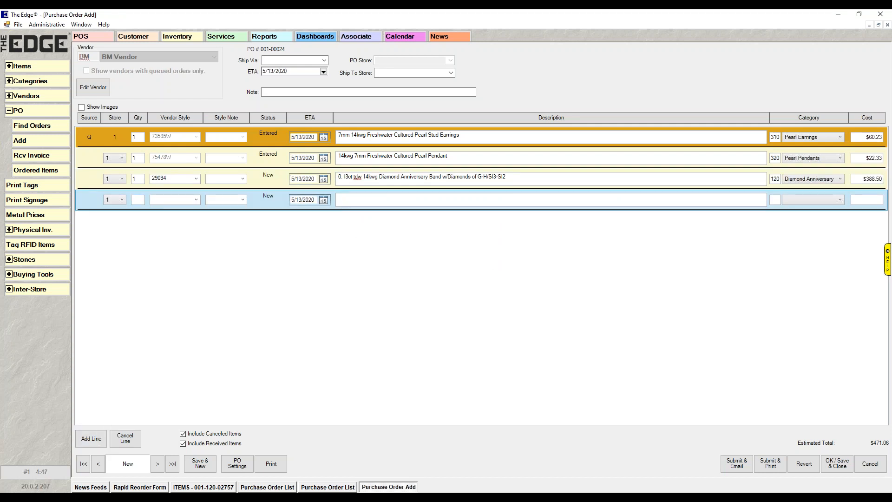
{"action": "type", "text": "1"}
{"action": "left_click", "coordinate": [195, 201]}
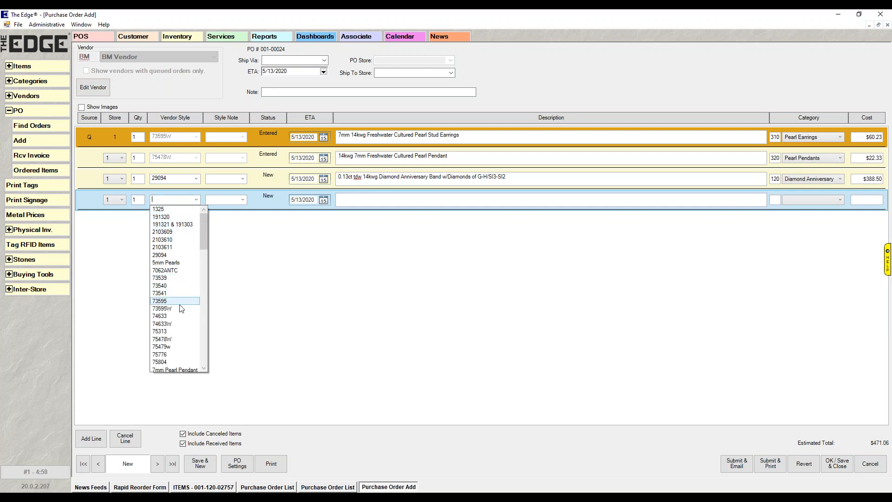
{"action": "scroll", "coordinate": [179, 343], "scroll_direction": "down", "scroll_amount": 4}
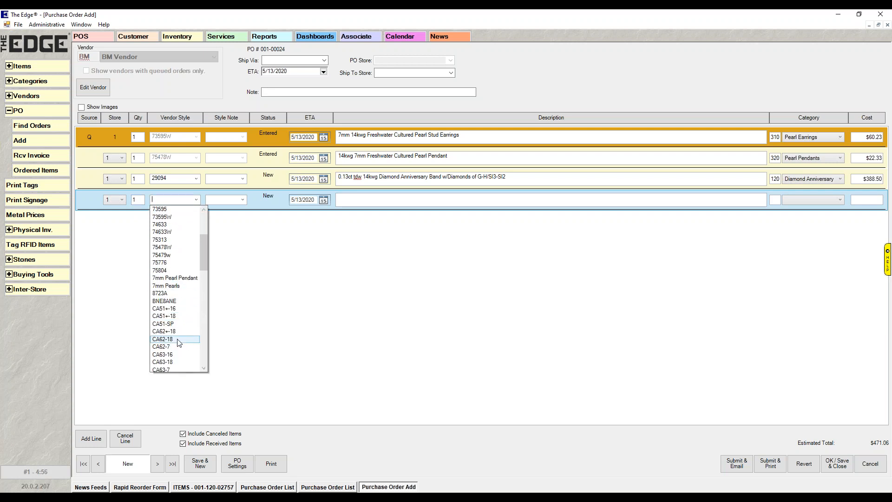
{"action": "left_click", "coordinate": [176, 339]}
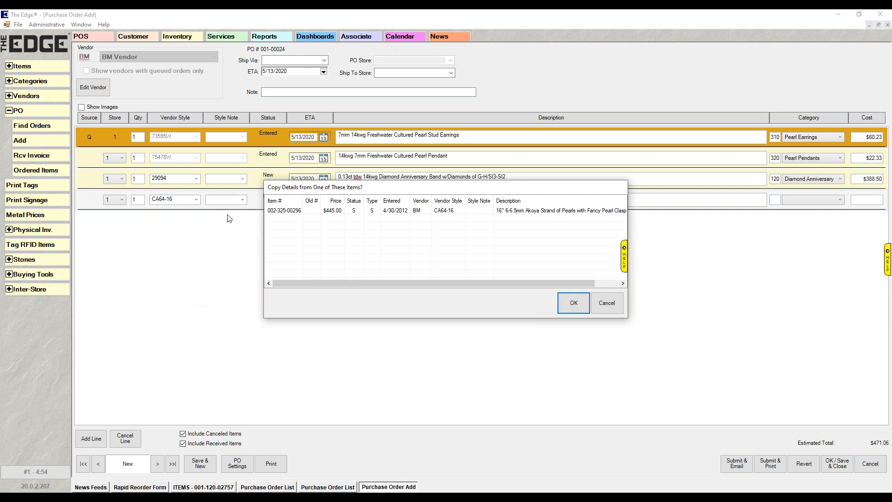
{"action": "left_click", "coordinate": [297, 211]}
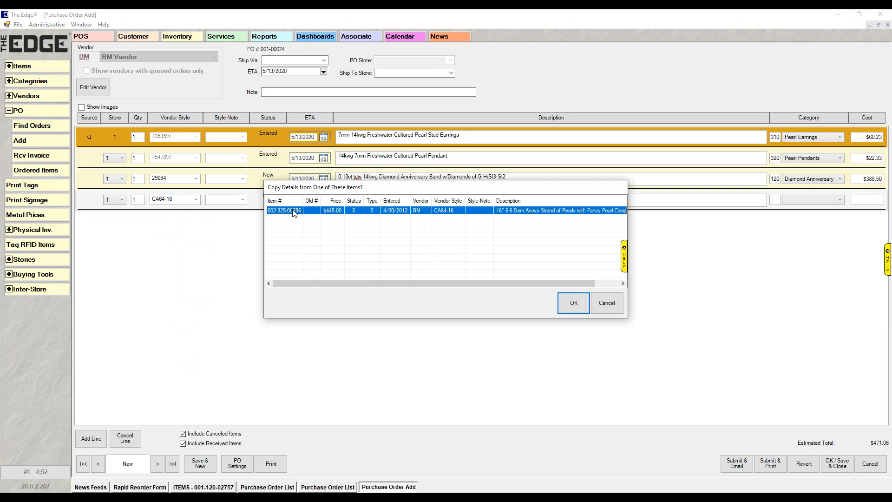
{"action": "left_click", "coordinate": [568, 309]}
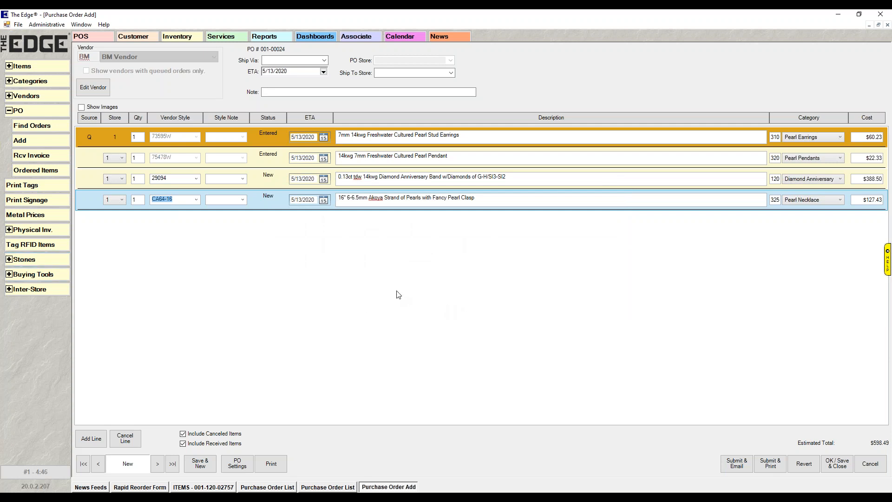
Submit BM Vendor's purchase order as a printed document and review the whole printout.
{"action": "left_click", "coordinate": [770, 463]}
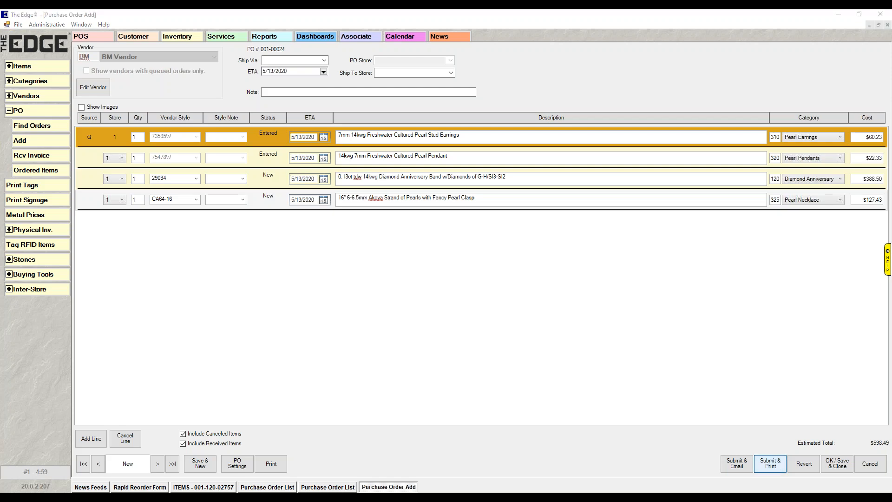
{"action": "scroll", "coordinate": [523, 223], "scroll_direction": "down", "scroll_amount": 2}
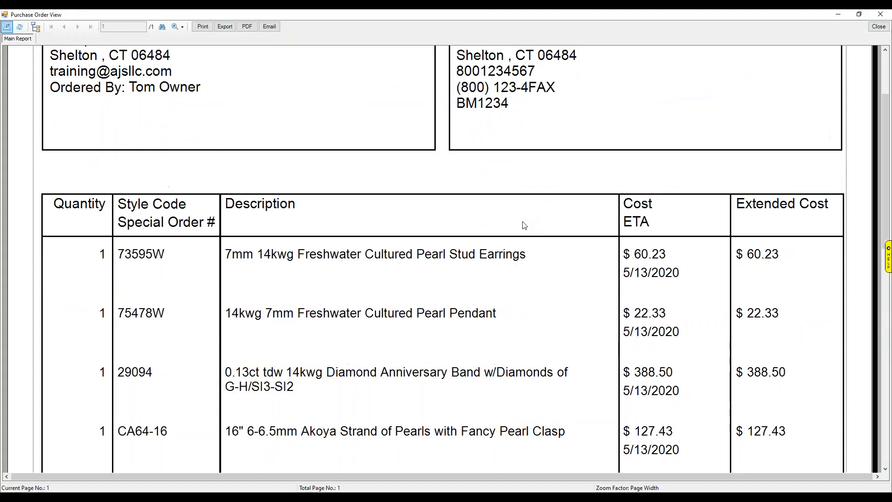
{"action": "scroll", "coordinate": [480, 418], "scroll_direction": "down", "scroll_amount": 1}
{"action": "scroll", "coordinate": [479, 418], "scroll_direction": "up", "scroll_amount": 1}
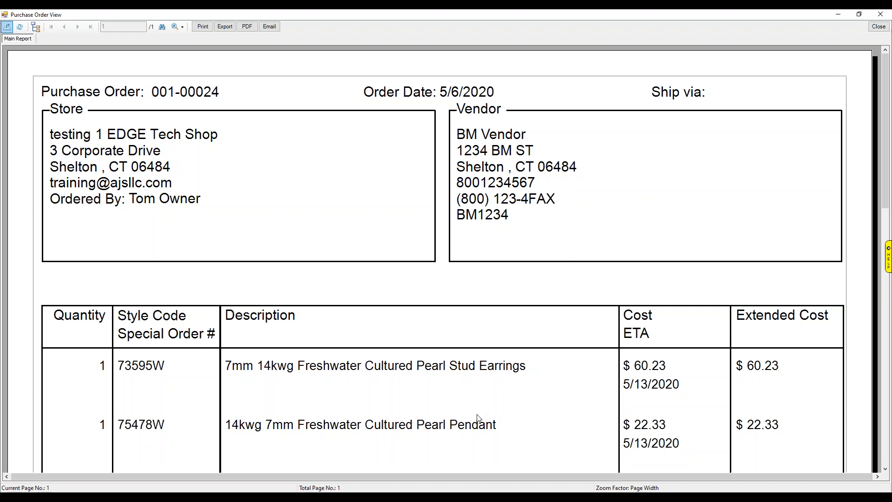
Close the printout and save and close BM Vendor's purchase order.
{"action": "left_click", "coordinate": [878, 27]}
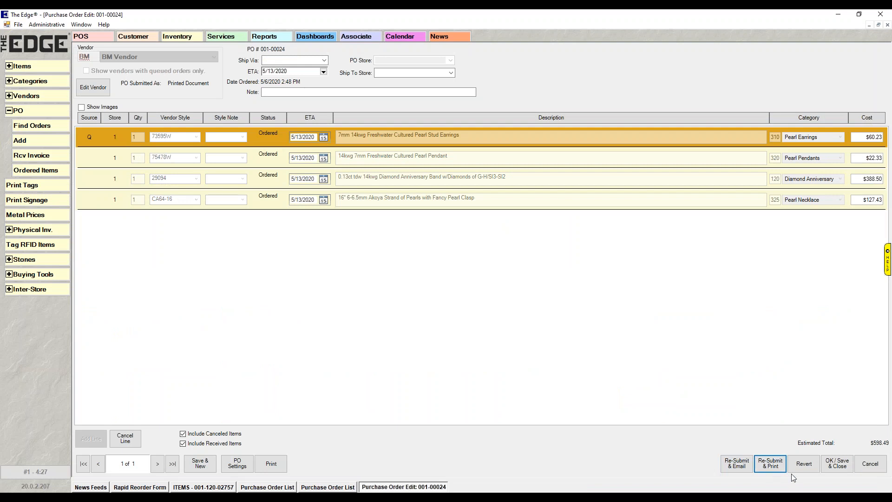
{"action": "left_click", "coordinate": [836, 465]}
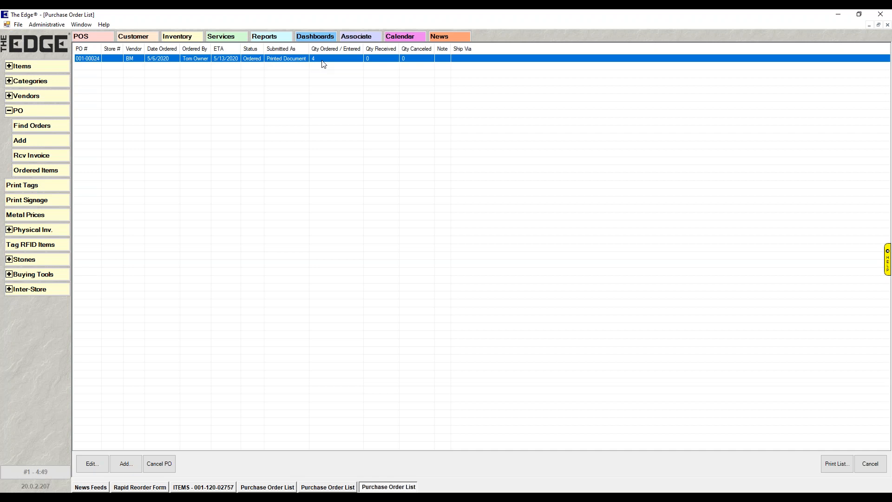
Find the existing purchase orders, filtering by the date they were ordered.
{"action": "left_click", "coordinate": [45, 129]}
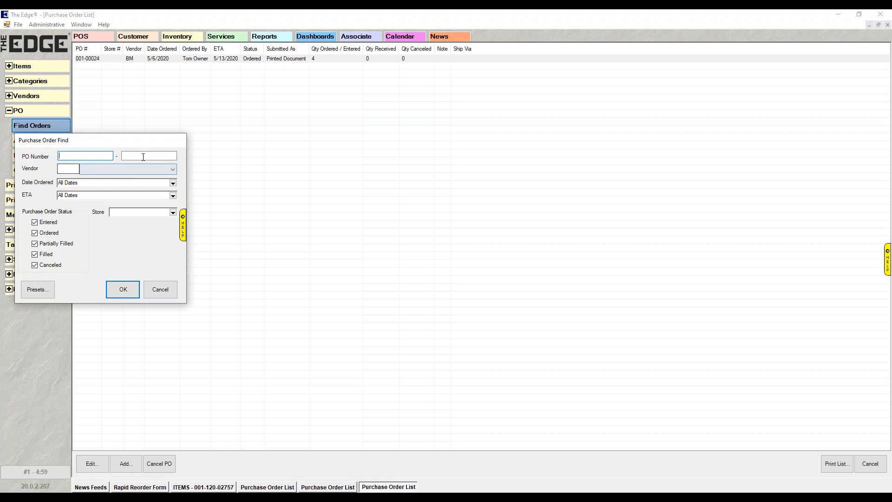
{"action": "left_click", "coordinate": [174, 184]}
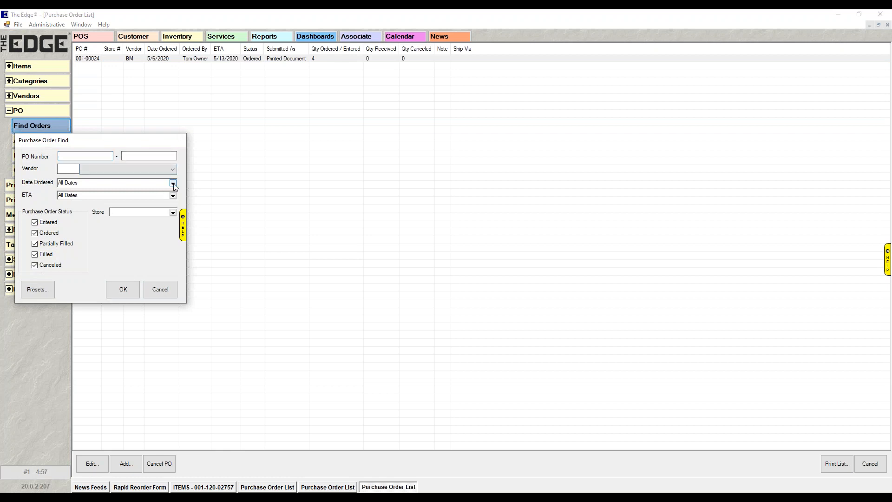
{"action": "left_click", "coordinate": [19, 250]}
{"action": "left_click", "coordinate": [123, 290]}
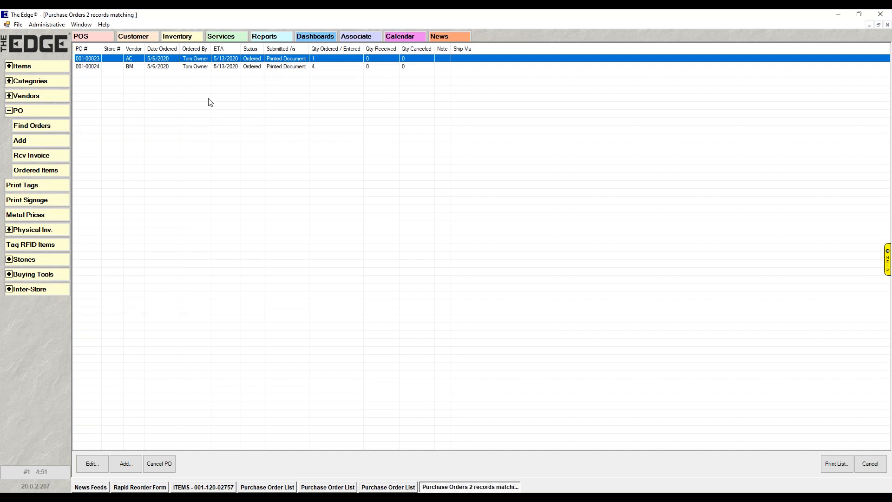
{"action": "left_click", "coordinate": [29, 130]}
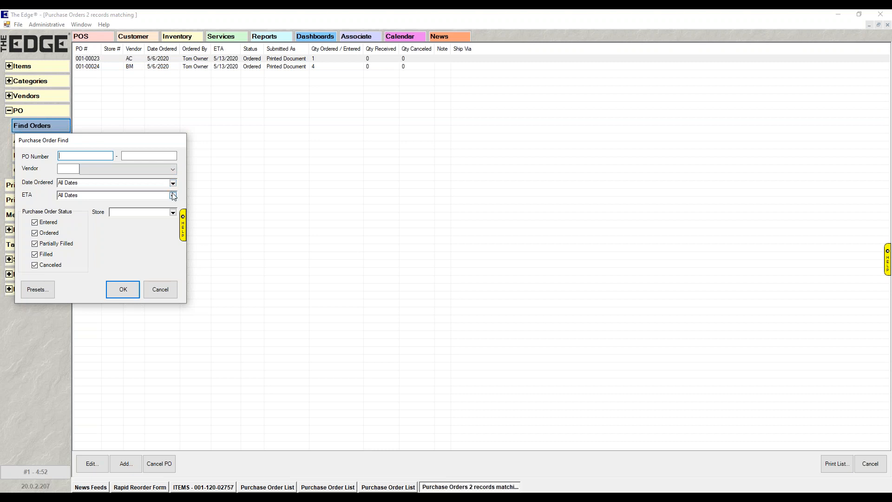
{"action": "left_click", "coordinate": [34, 244]}
{"action": "left_click", "coordinate": [34, 265]}
{"action": "left_click", "coordinate": [34, 254]}
{"action": "left_click", "coordinate": [155, 288]}
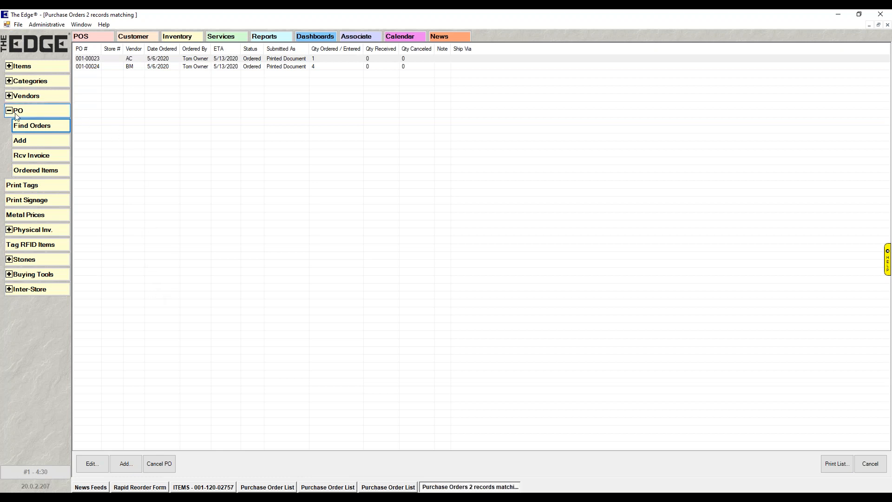
Start receiving an invoice from BM Vendor, limiting the vendor choice to those with items on order.
{"action": "left_click", "coordinate": [9, 111]}
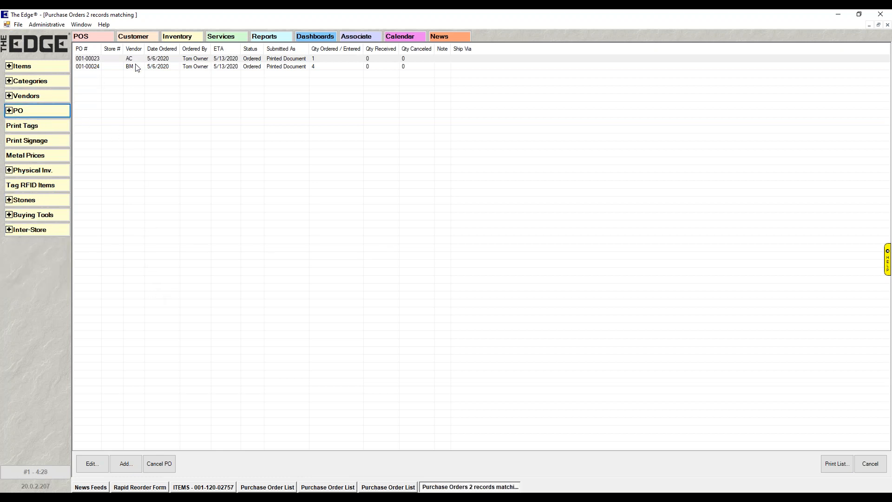
{"action": "left_click", "coordinate": [10, 112]}
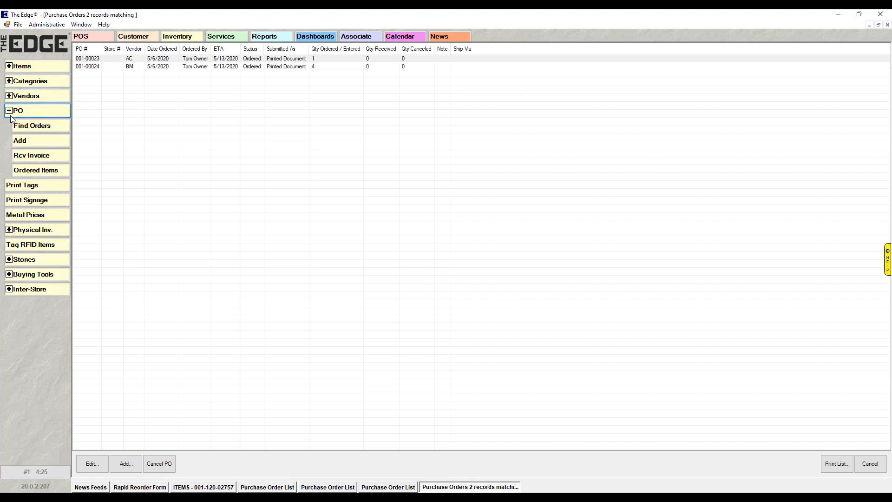
{"action": "left_click", "coordinate": [40, 157]}
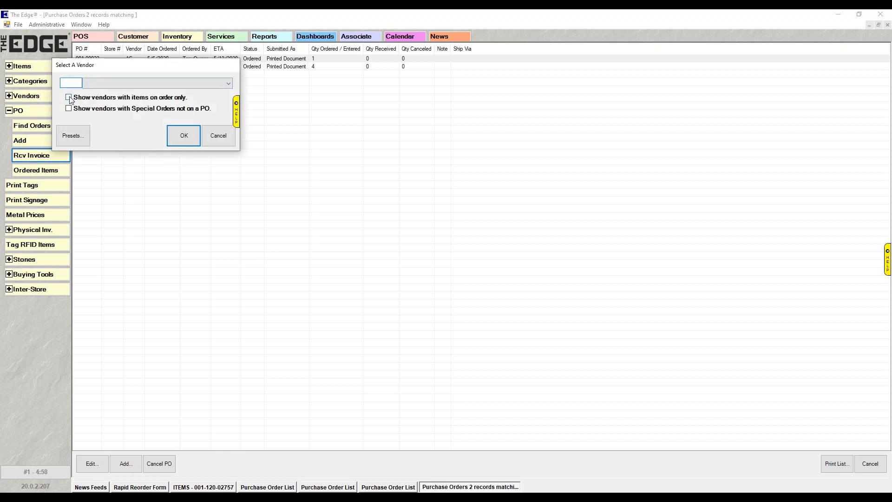
{"action": "left_click", "coordinate": [69, 98]}
{"action": "left_click", "coordinate": [228, 83]}
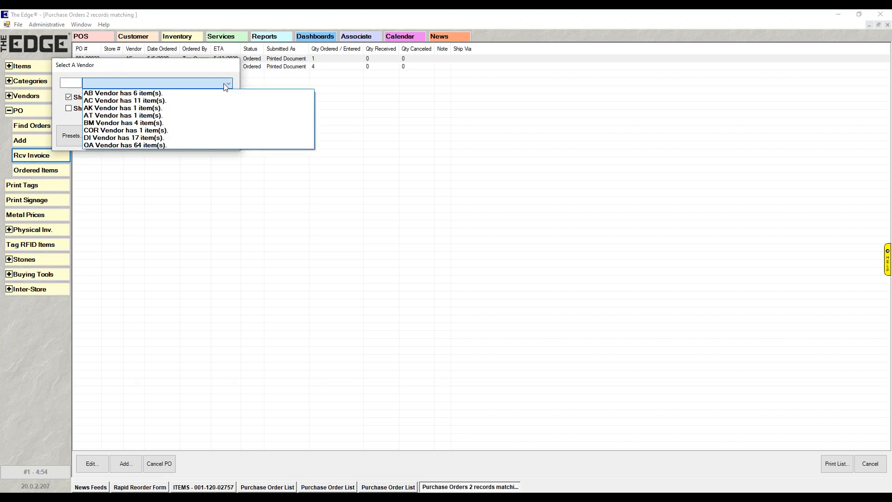
{"action": "left_click", "coordinate": [138, 123]}
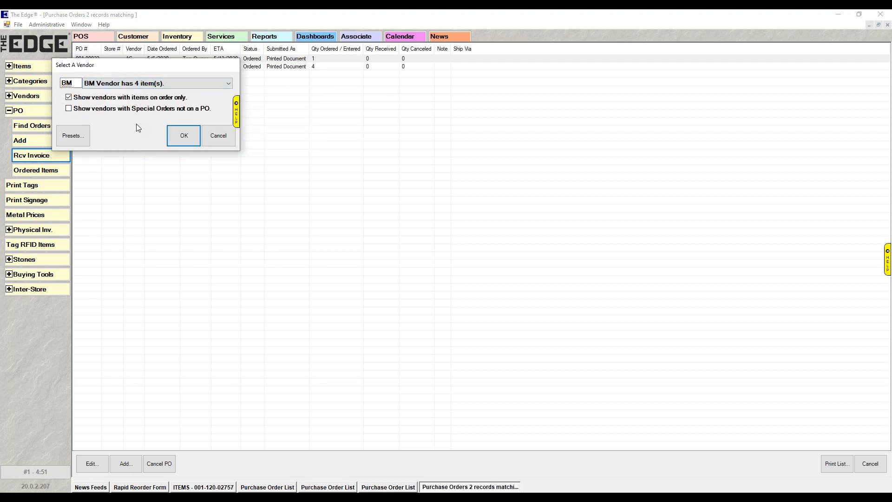
{"action": "left_click", "coordinate": [186, 134]}
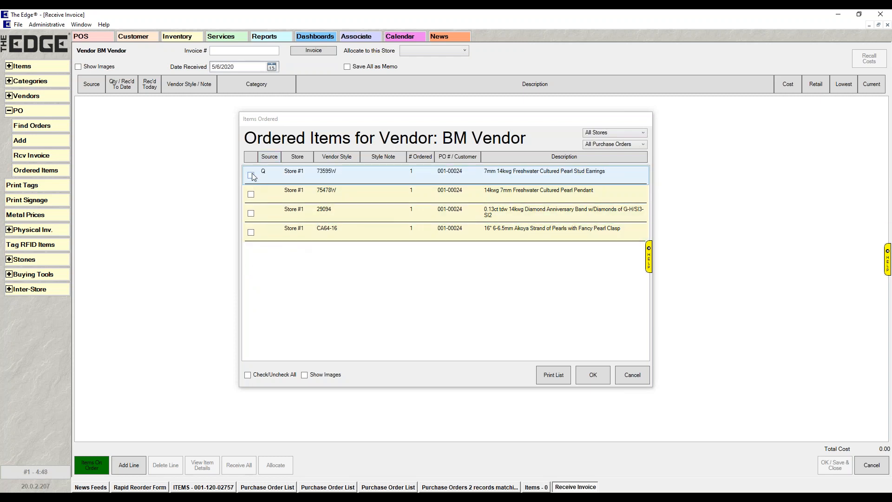
Add all of BM Vendor's ordered items to the invoice and receive the full remaining quantity of each.
{"action": "left_click", "coordinate": [267, 180]}
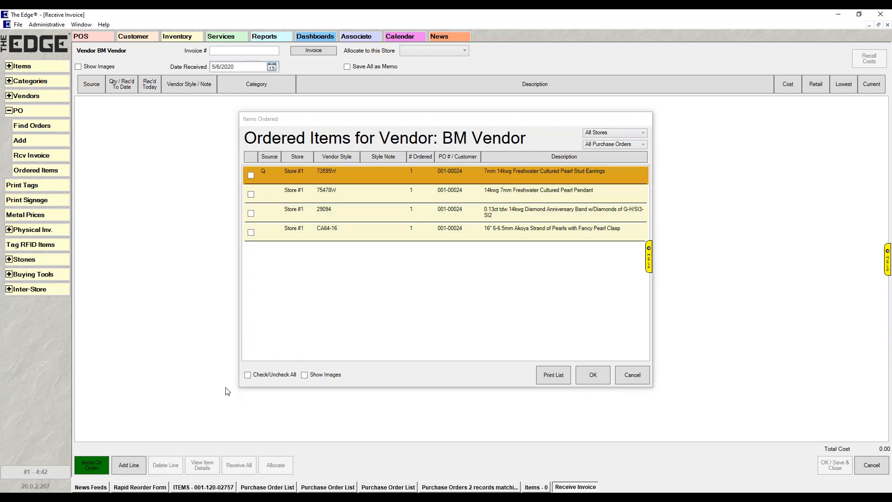
{"action": "left_click", "coordinate": [247, 375]}
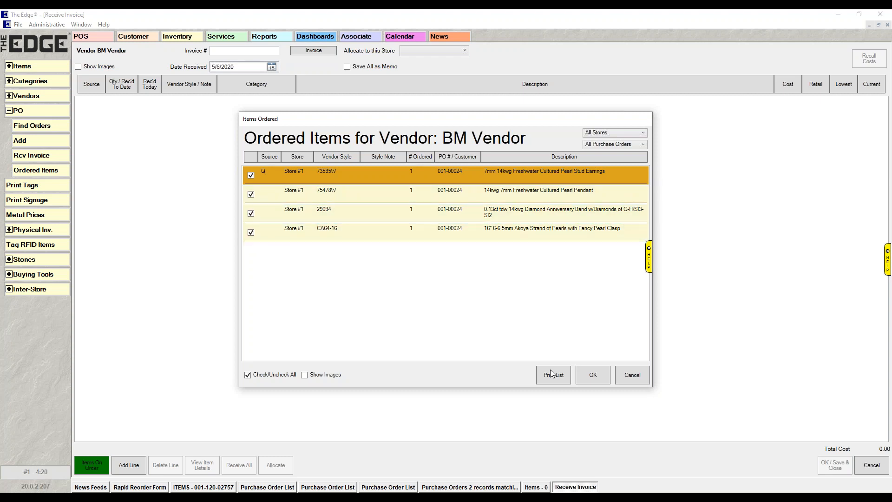
{"action": "left_click", "coordinate": [595, 380]}
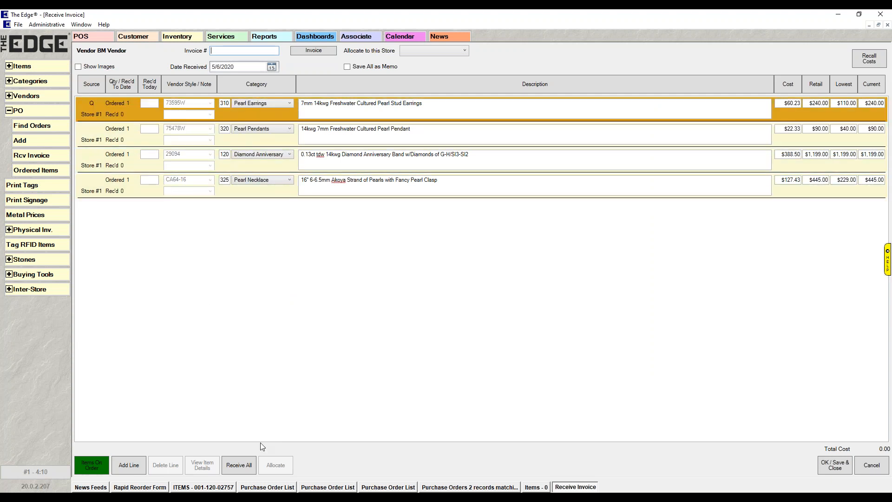
{"action": "left_click", "coordinate": [239, 465]}
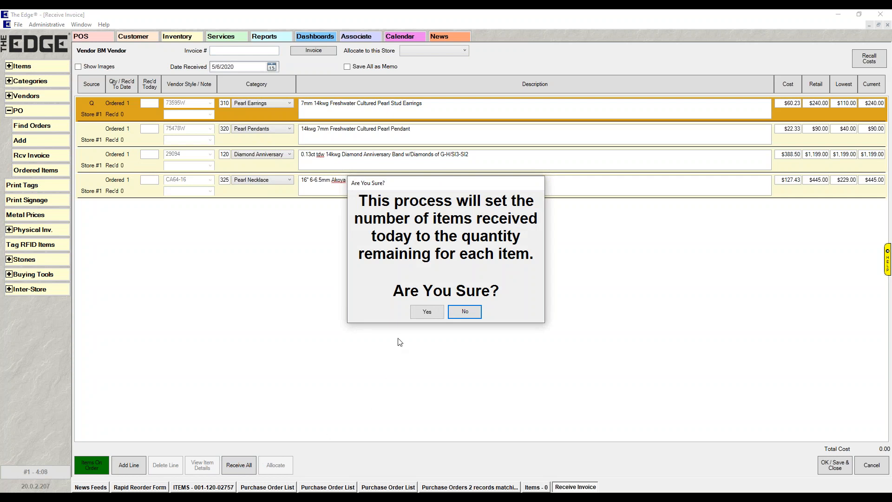
{"action": "left_click", "coordinate": [431, 314]}
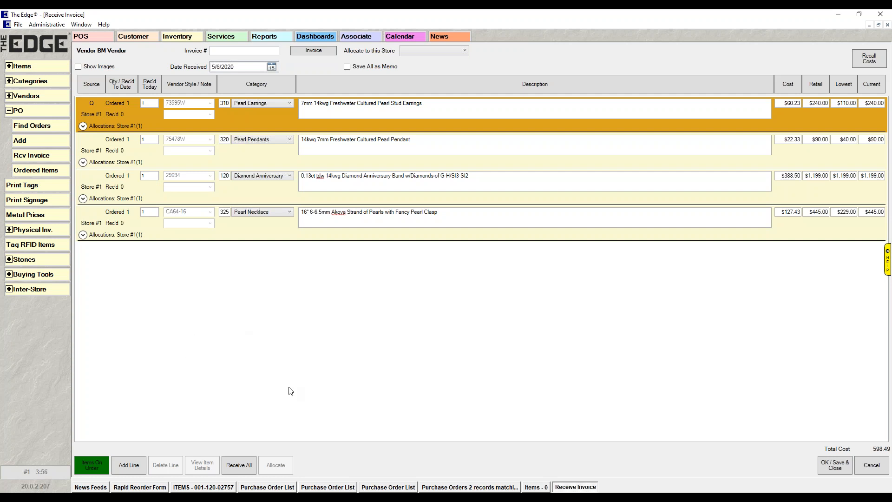
Enter invoice number 898987 and save the received invoice.
{"action": "left_click", "coordinate": [834, 468]}
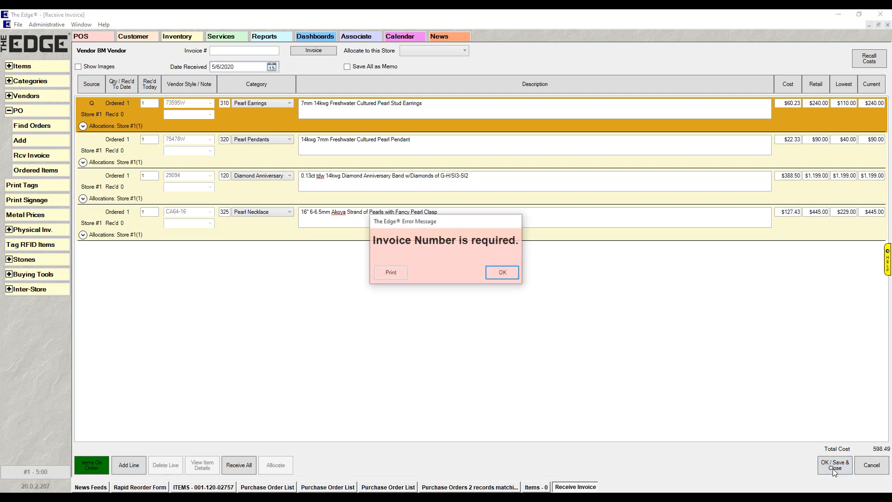
{"action": "left_click", "coordinate": [502, 273]}
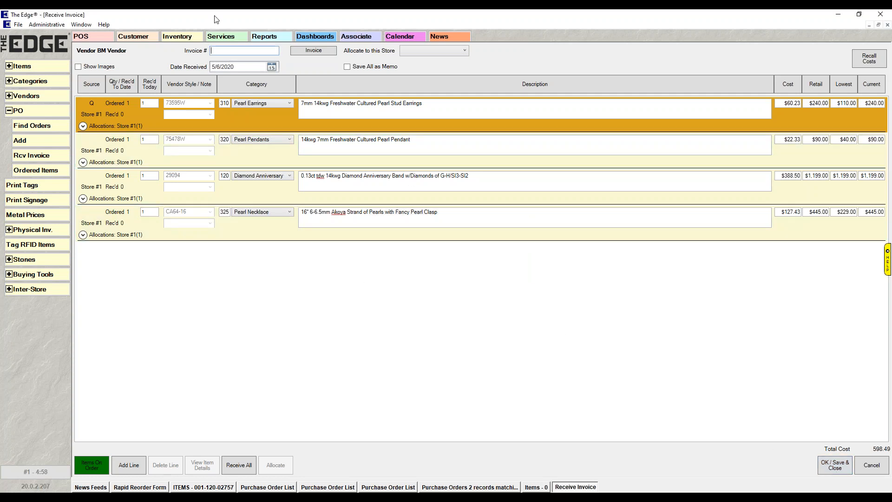
{"action": "type", "text": "898987"}
{"action": "left_click", "coordinate": [842, 466]}
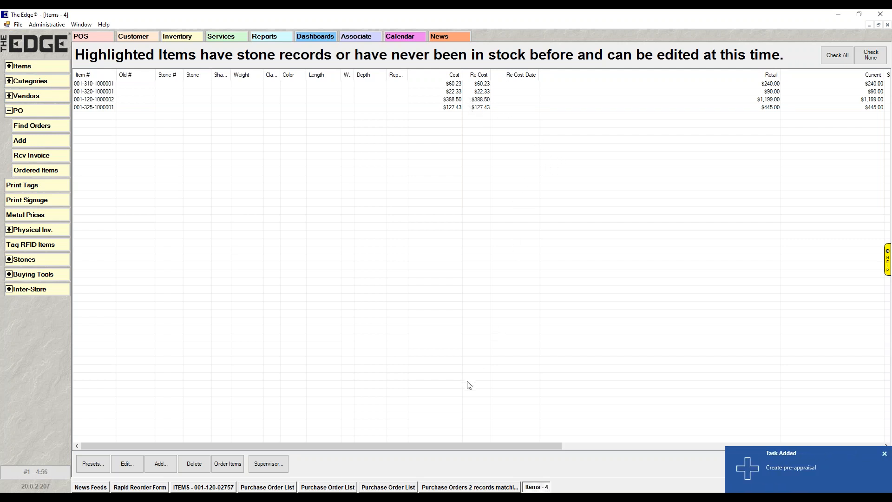
Review the received items and inspect the record of the Akoya pearl strand, style CA64-16, without changing it.
{"action": "left_click_drag", "start_coordinate": [444, 448], "coordinate": [695, 460]}
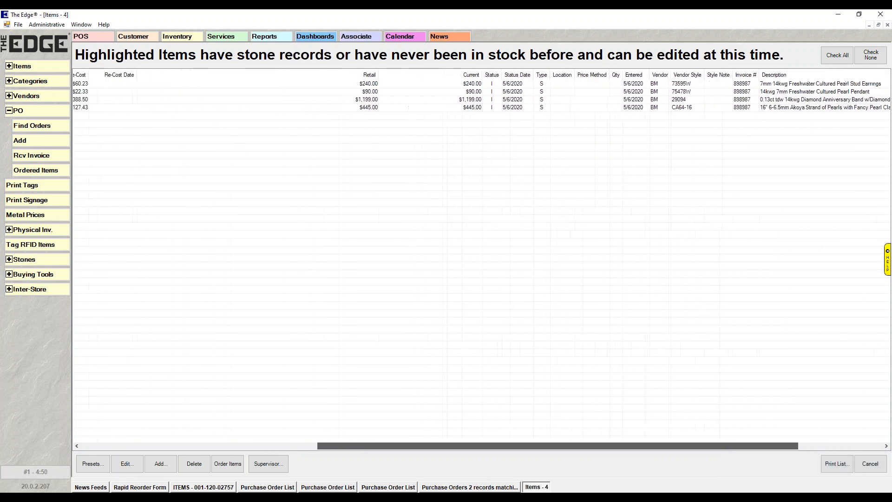
{"action": "left_click", "coordinate": [783, 109]}
{"action": "double_click", "coordinate": [784, 111]}
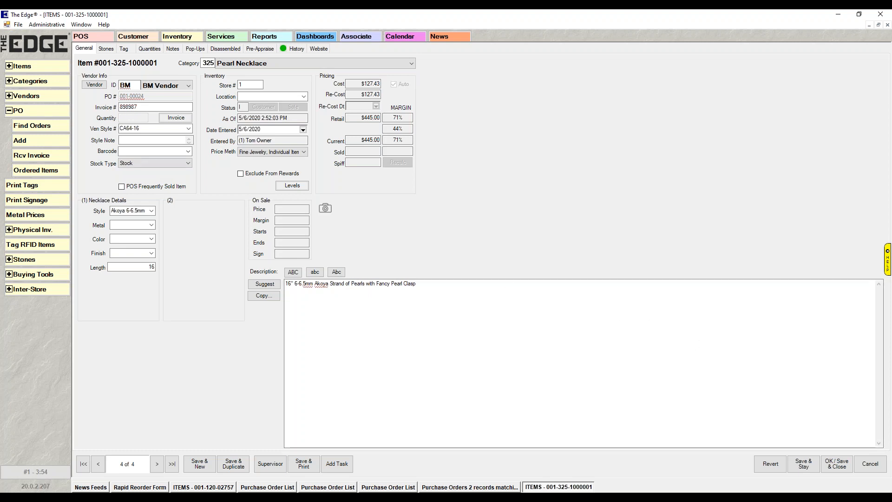
{"action": "left_click", "coordinate": [871, 469]}
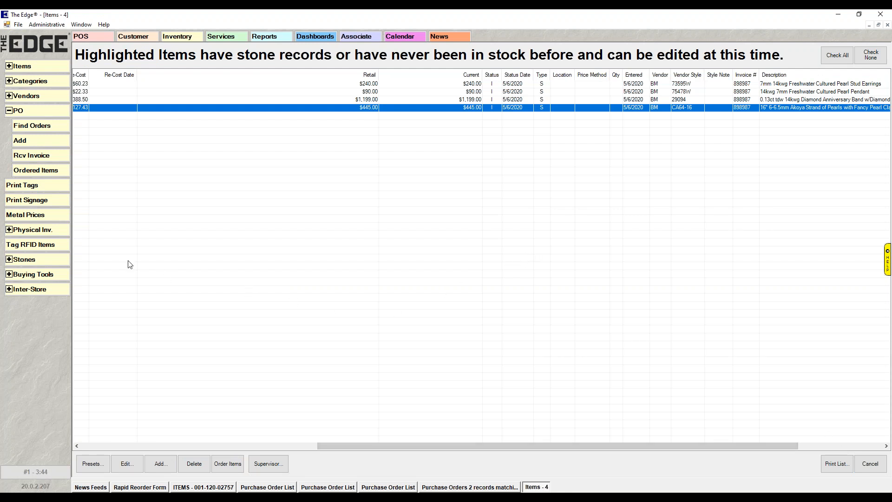
Load the most recent settings into the Rapid Reorder Form criteria, review them and cancel without running the form.
{"action": "left_click", "coordinate": [9, 276]}
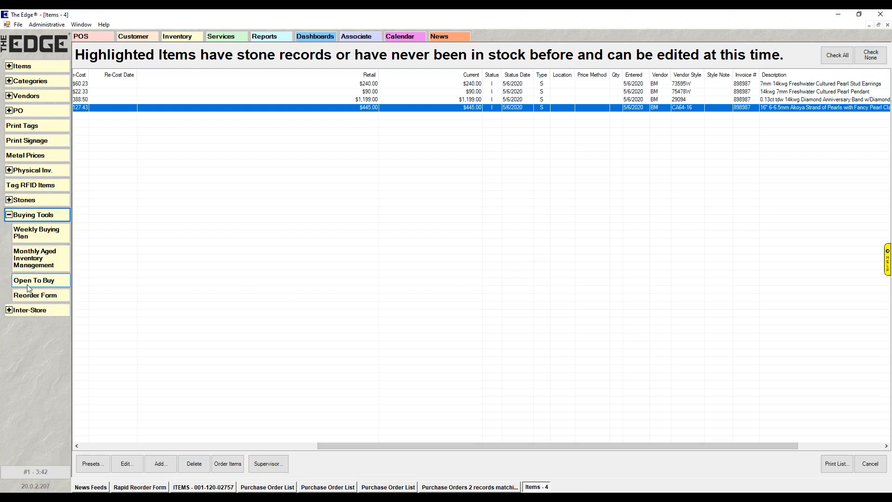
{"action": "left_click", "coordinate": [37, 298]}
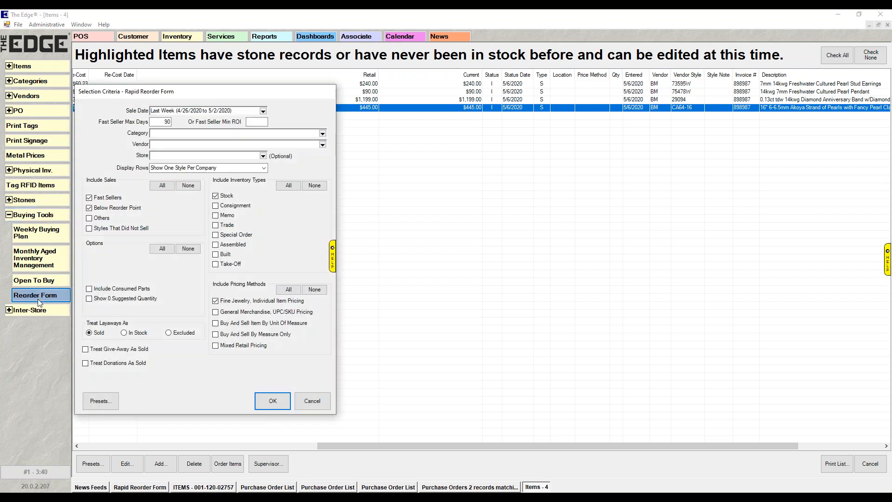
{"action": "left_click", "coordinate": [101, 404]}
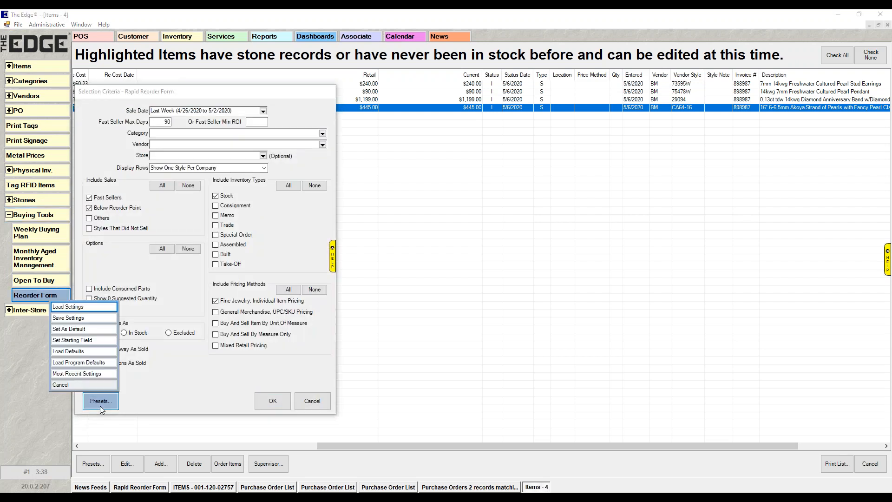
{"action": "left_click", "coordinate": [84, 373]}
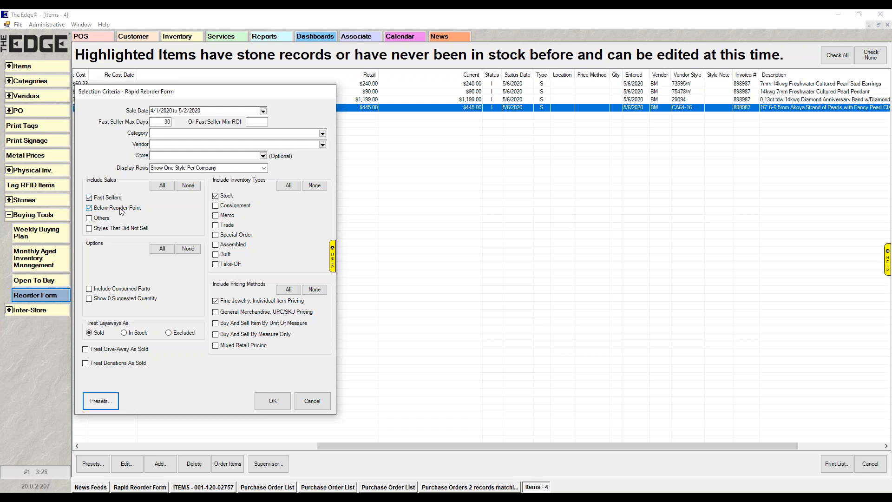
{"action": "left_click", "coordinate": [327, 402]}
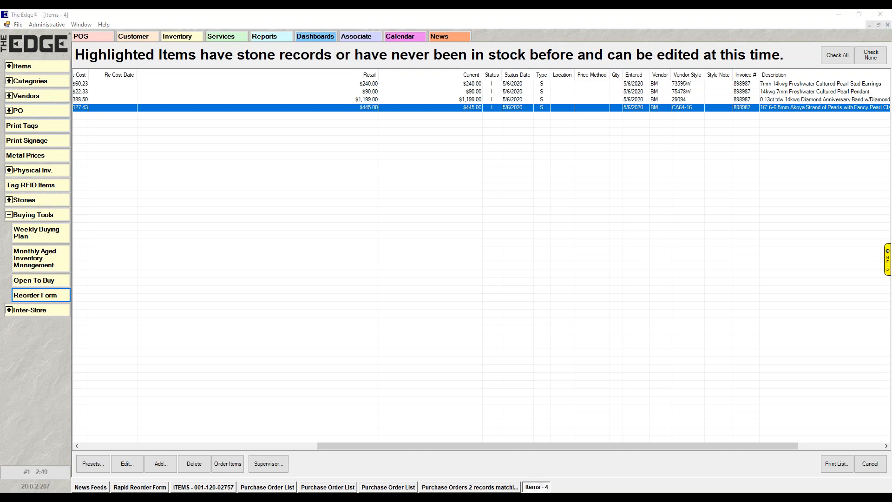
Start a special order for the customer with AM Vendor, style 123578, copying the details from the existing loose diamonds item.
{"action": "left_click", "coordinate": [210, 473]}
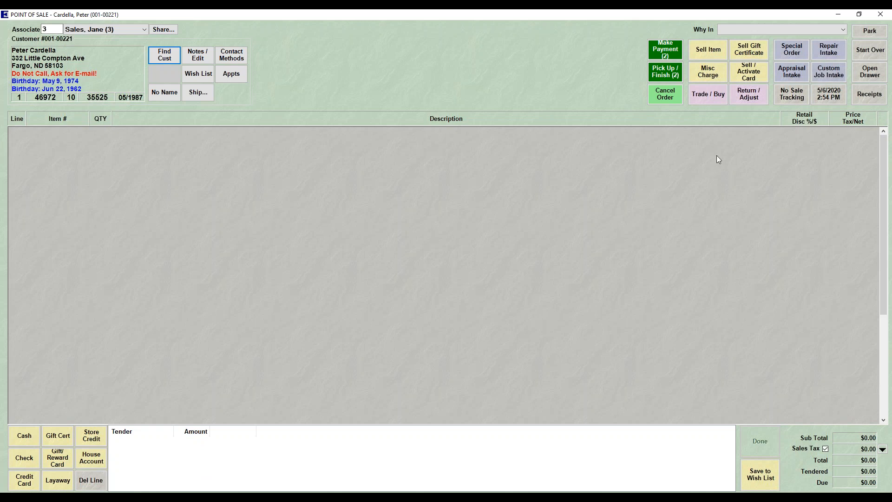
{"action": "left_click", "coordinate": [790, 52]}
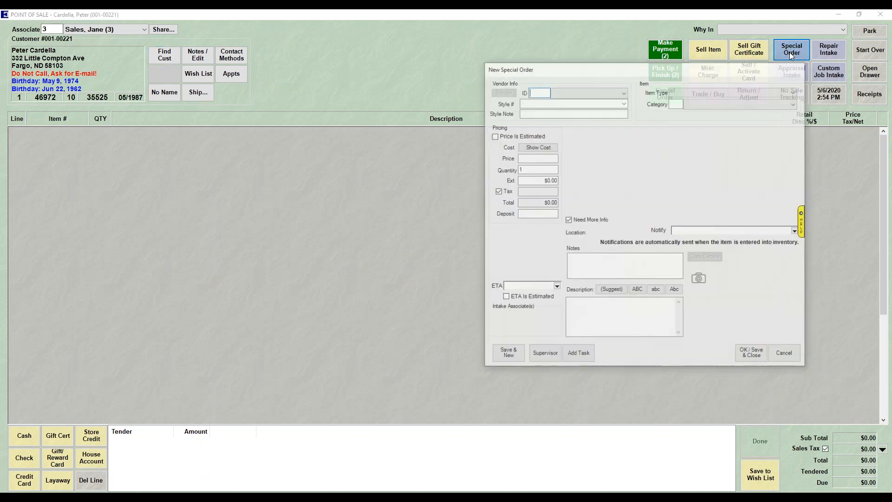
{"action": "left_click", "coordinate": [625, 92]}
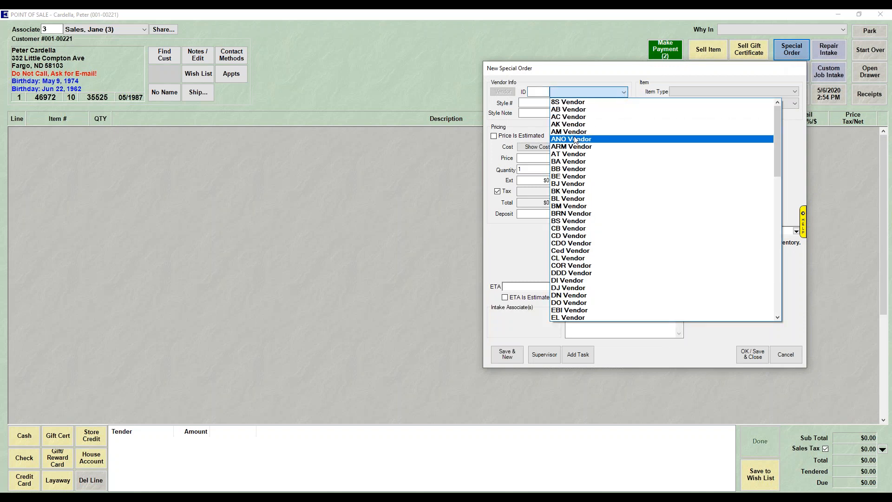
{"action": "left_click", "coordinate": [573, 132]}
{"action": "left_click", "coordinate": [623, 102]}
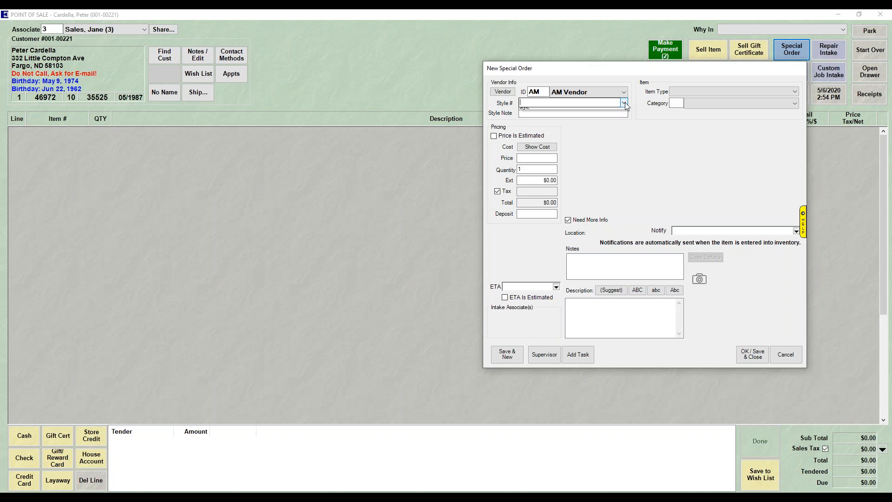
{"action": "left_click", "coordinate": [520, 123]}
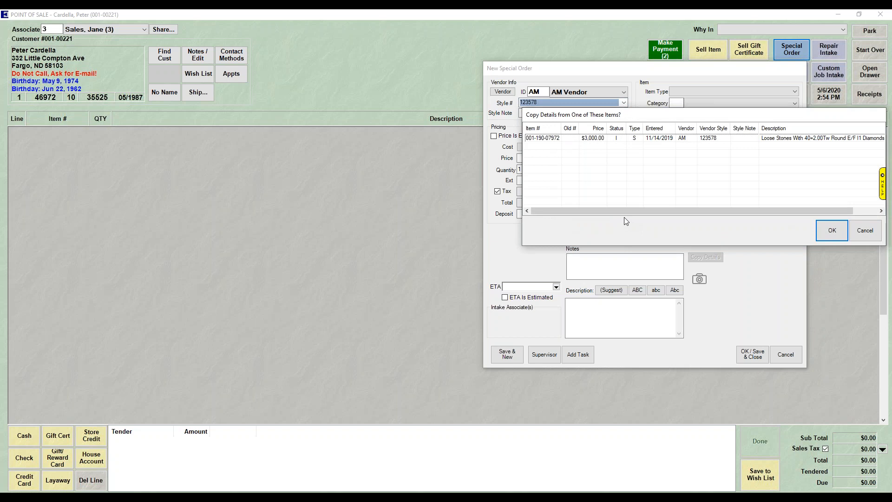
{"action": "left_click", "coordinate": [667, 138]}
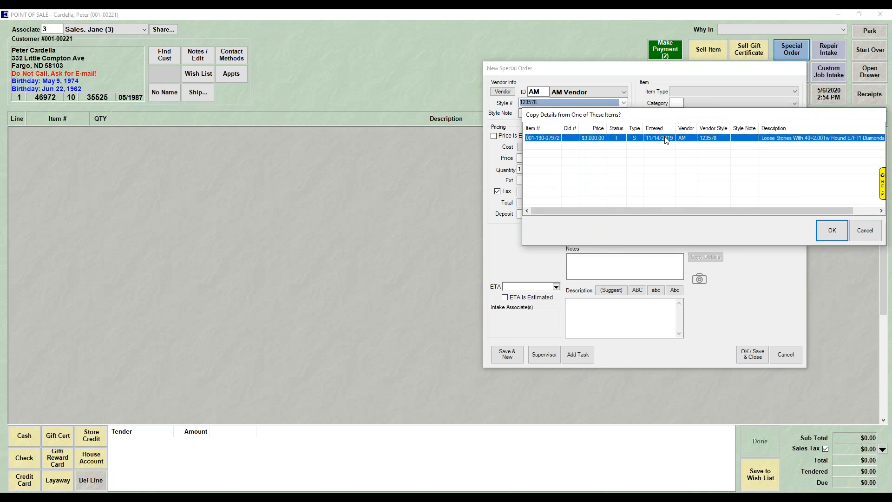
{"action": "left_click", "coordinate": [829, 232]}
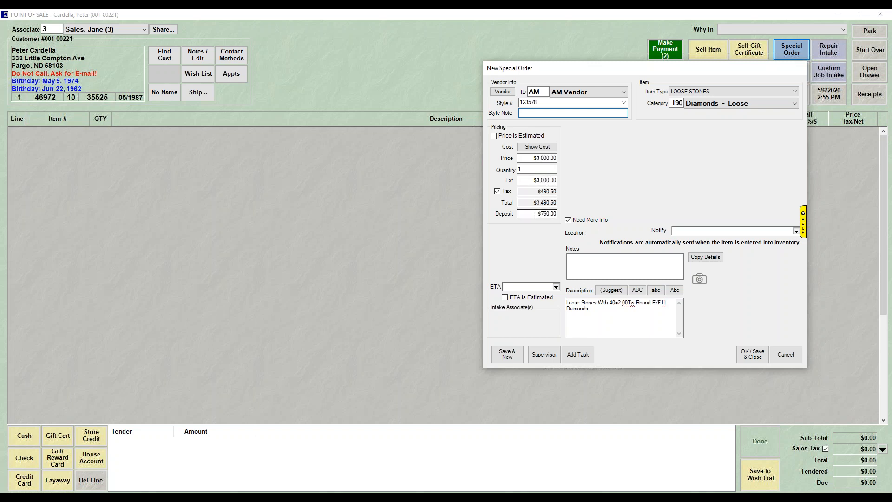
Clear the Need More Info flag, set the special order's ETA to 5/7/2020 and save it to the sale.
{"action": "left_click", "coordinate": [569, 220]}
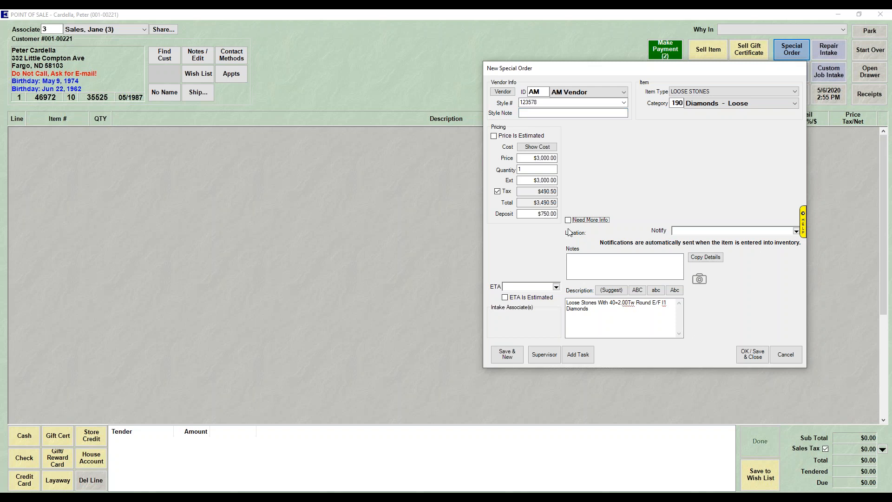
{"action": "left_click", "coordinate": [556, 287]}
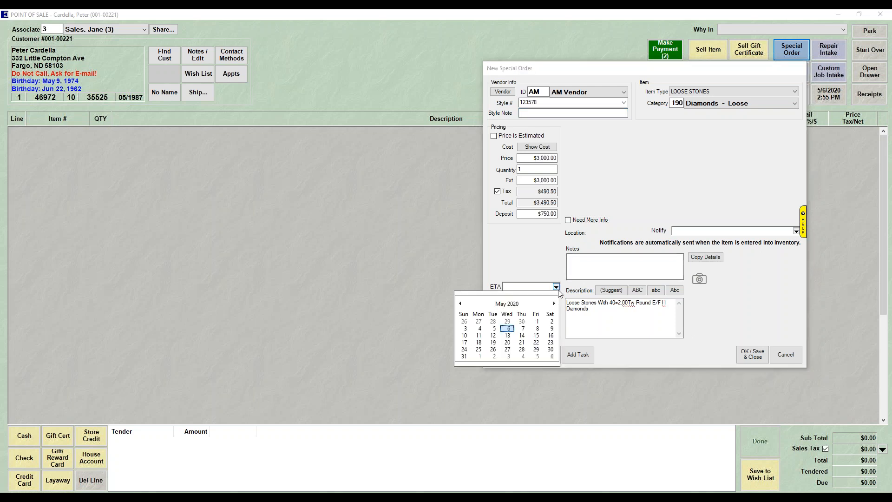
{"action": "left_click", "coordinate": [522, 329]}
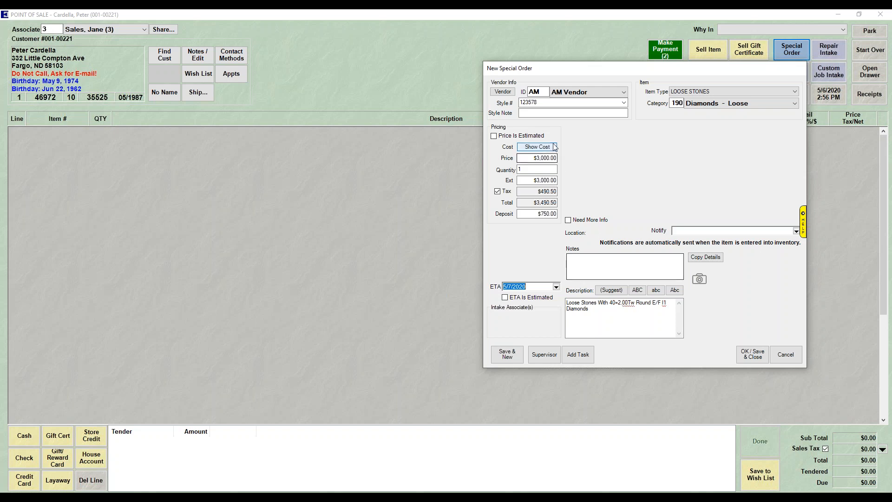
{"action": "left_click", "coordinate": [752, 354]}
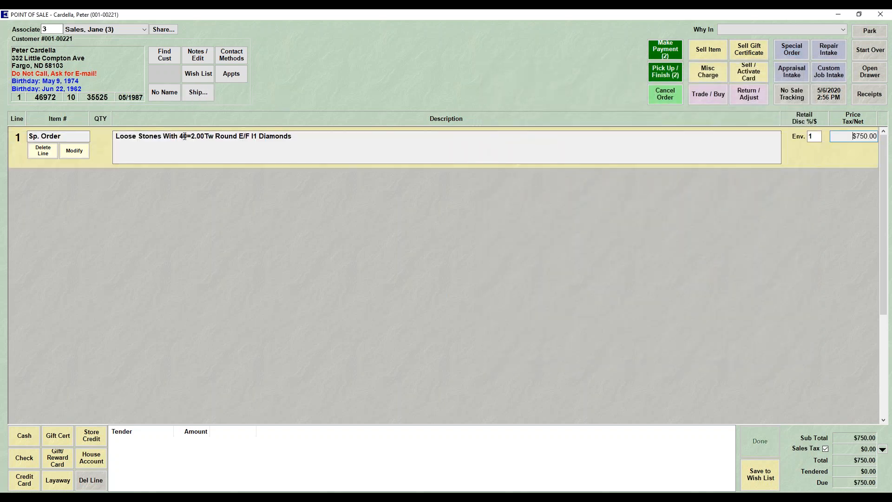
Tender the $750.00 deposit in cash and complete the special order transaction.
{"action": "left_click", "coordinate": [25, 439]}
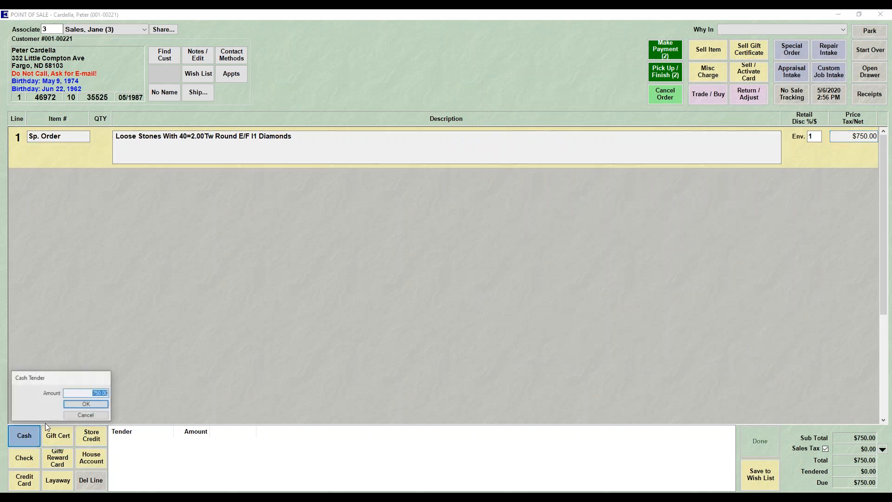
{"action": "left_click", "coordinate": [83, 410]}
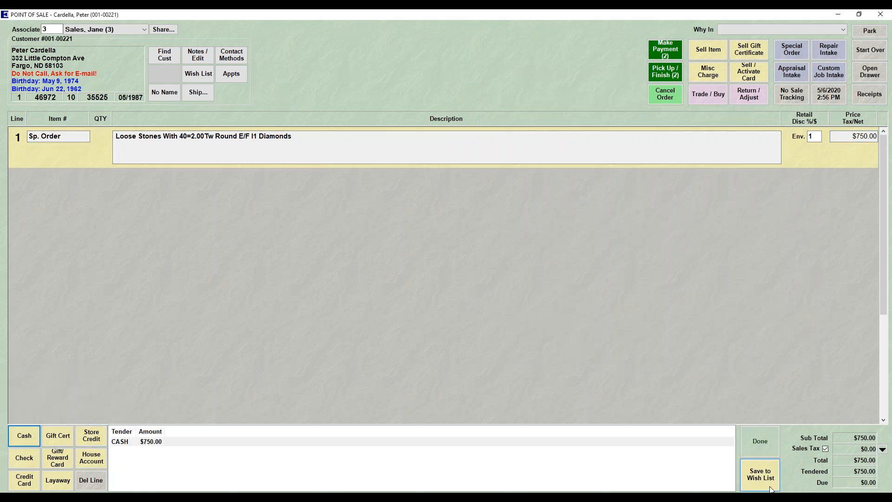
{"action": "left_click", "coordinate": [752, 443]}
{"action": "left_click", "coordinate": [716, 404]}
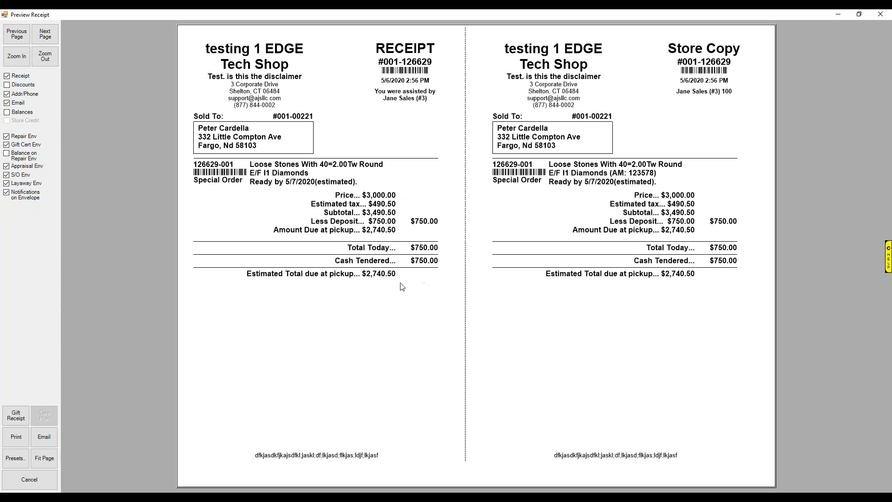
Review the special order envelope page of the receipt preview, cancel without printing and close the point of sale.
{"action": "left_click", "coordinate": [52, 42]}
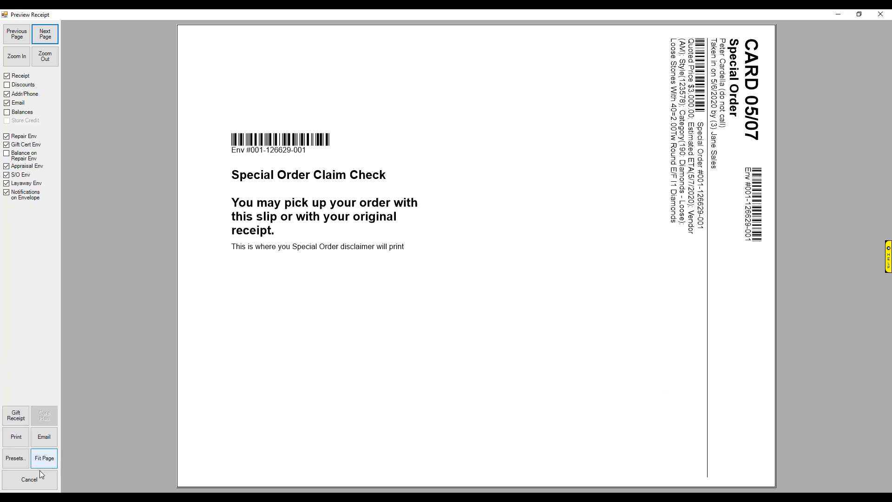
{"action": "left_click", "coordinate": [35, 478]}
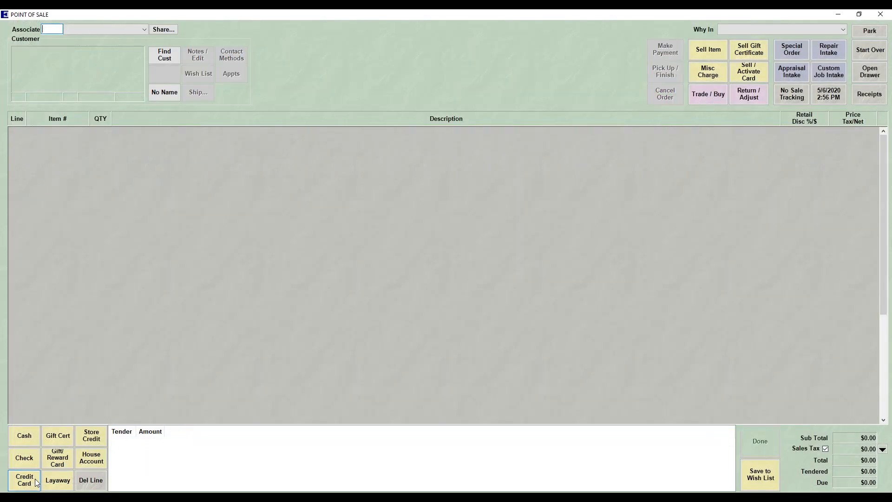
{"action": "left_click", "coordinate": [880, 14]}
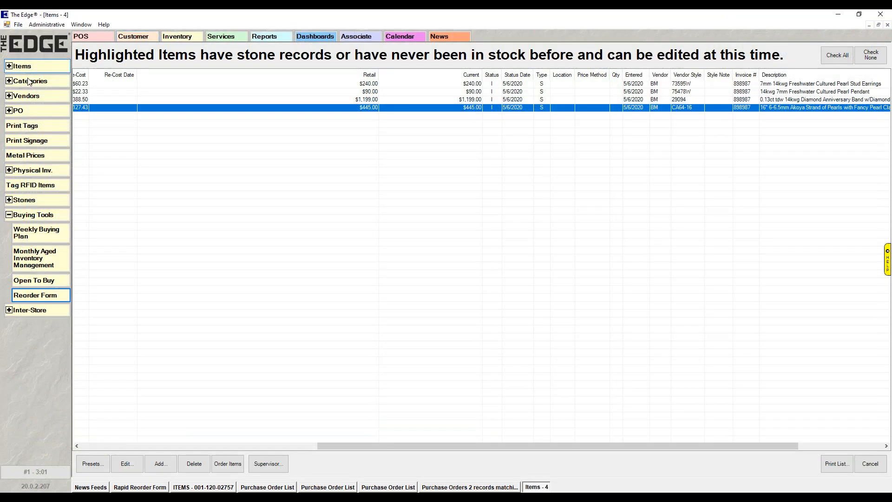
Create a purchase order for AM Vendor and add its queued special order for style 123578.
{"action": "left_click", "coordinate": [8, 111]}
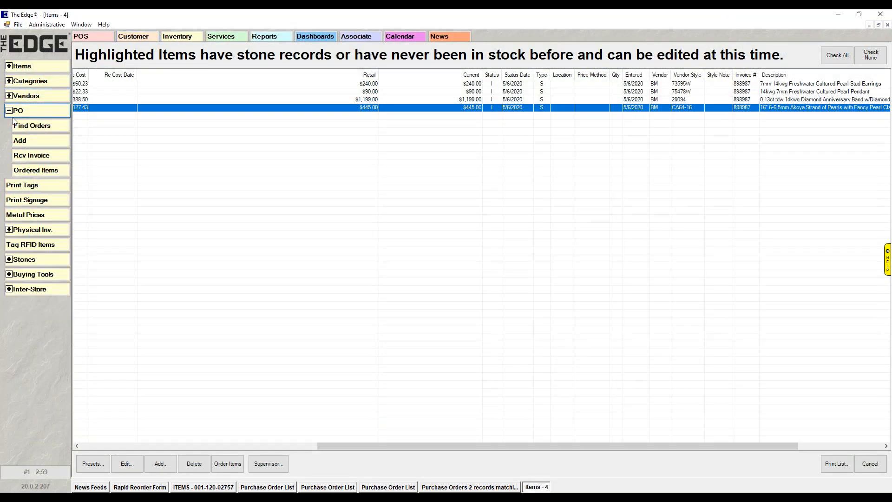
{"action": "left_click", "coordinate": [22, 142]}
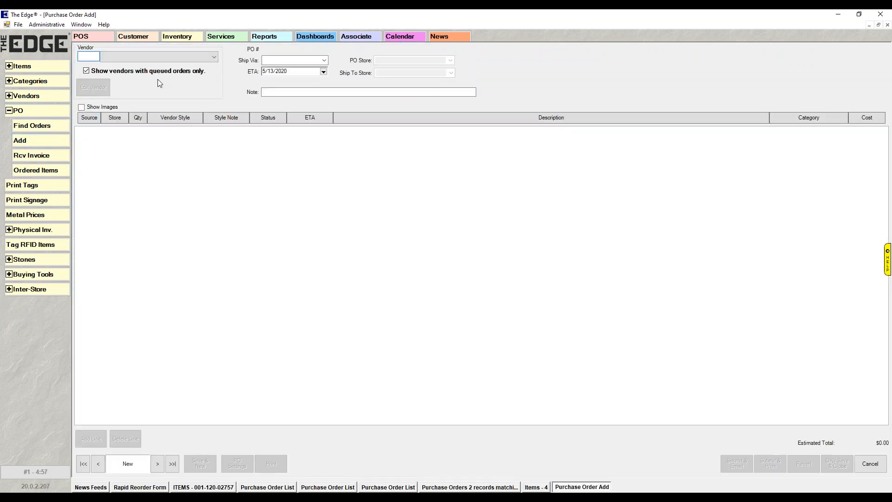
{"action": "left_click", "coordinate": [214, 57]}
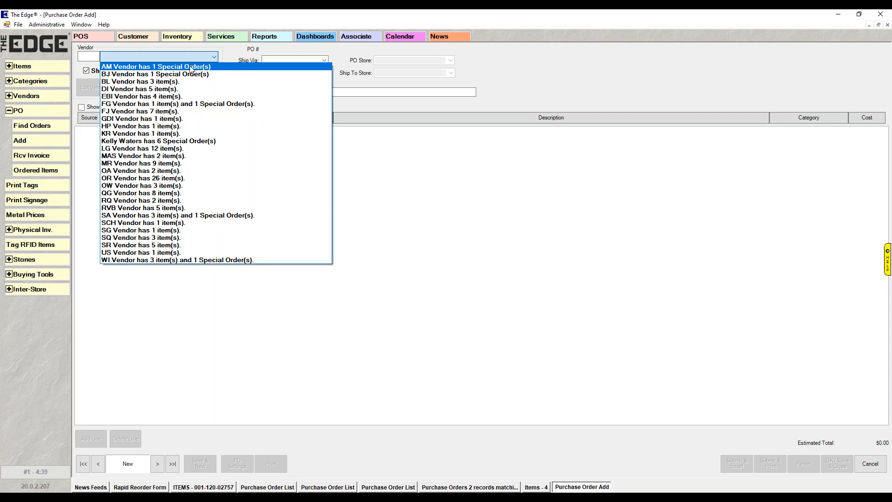
{"action": "left_click", "coordinate": [190, 66]}
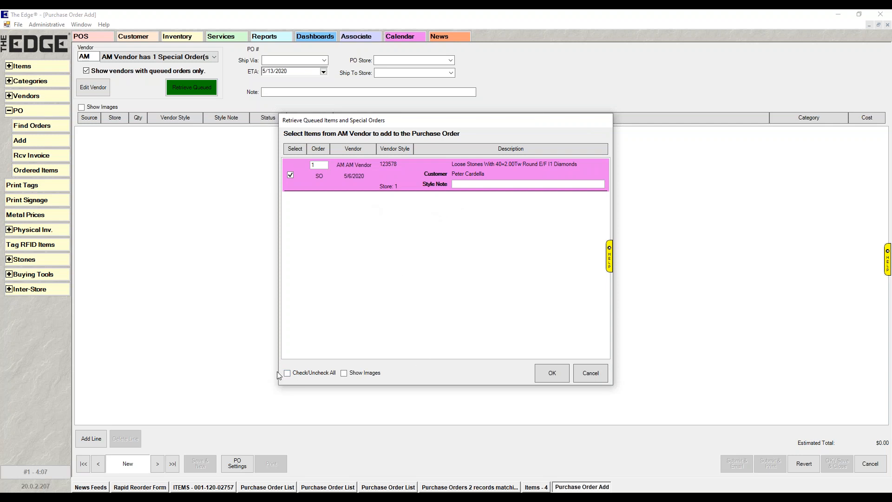
{"action": "left_click", "coordinate": [547, 374]}
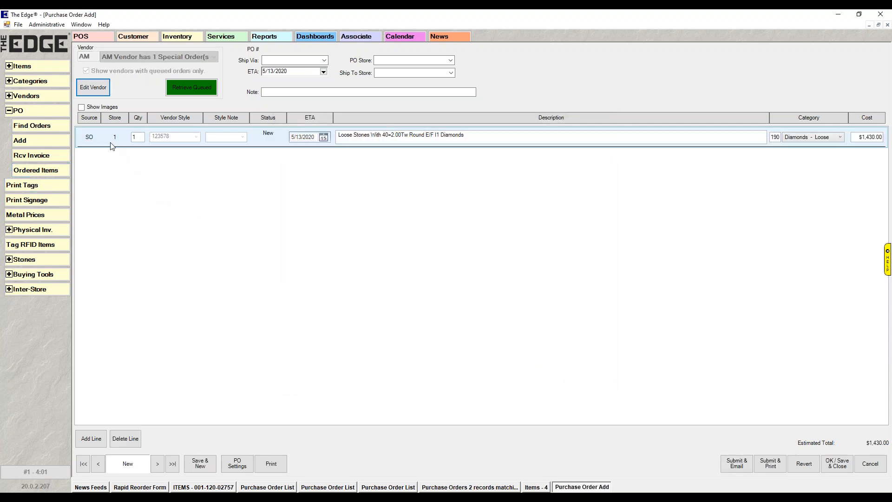
Set the purchase order to ship via Federal Express, submit it as a printed document, and save and close it.
{"action": "mouse_move", "coordinate": [94, 142]}
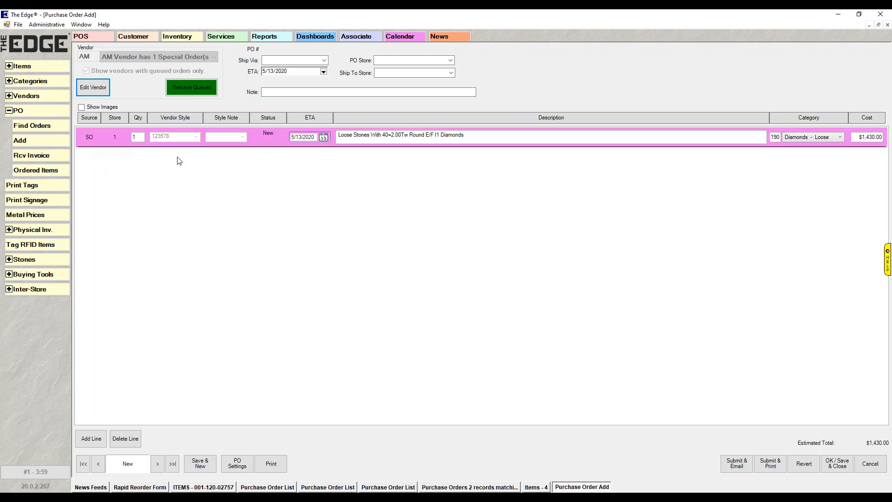
{"action": "left_click", "coordinate": [324, 61]}
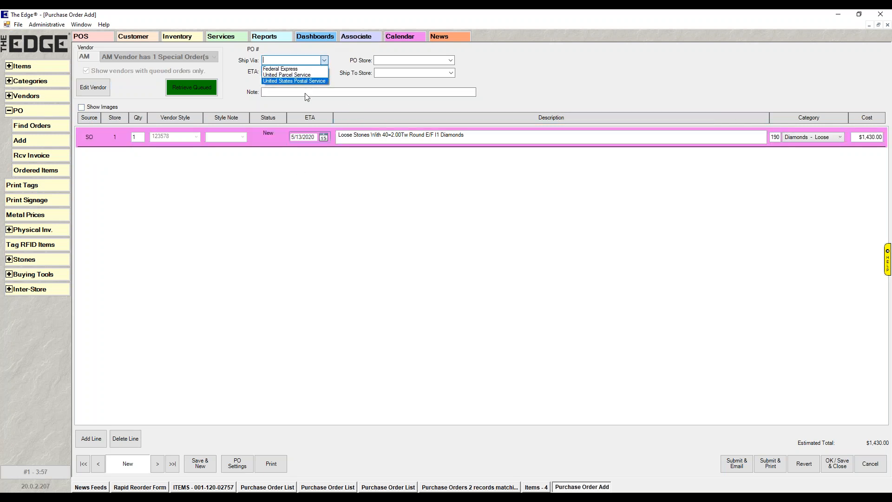
{"action": "left_click", "coordinate": [283, 68]}
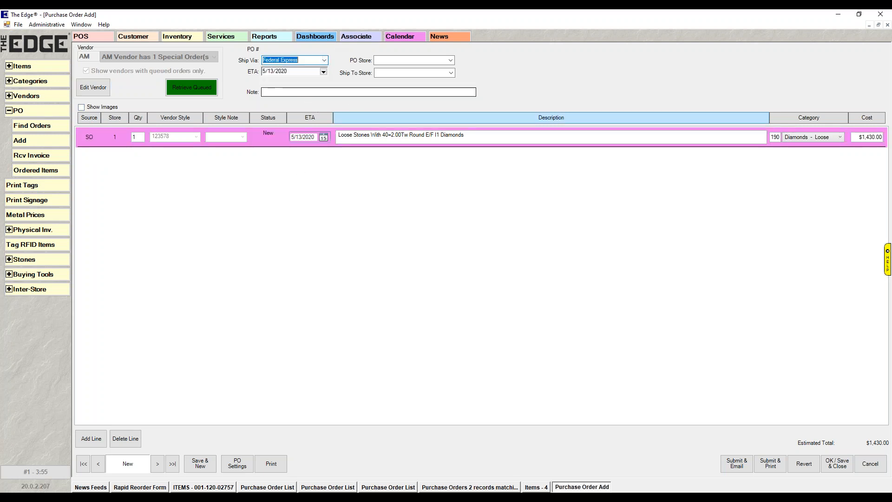
{"action": "left_click", "coordinate": [772, 460]}
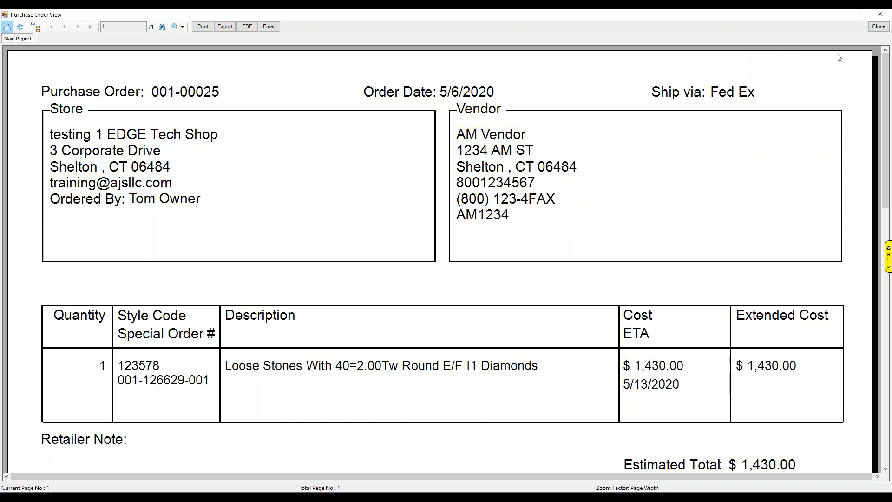
{"action": "left_click", "coordinate": [878, 27]}
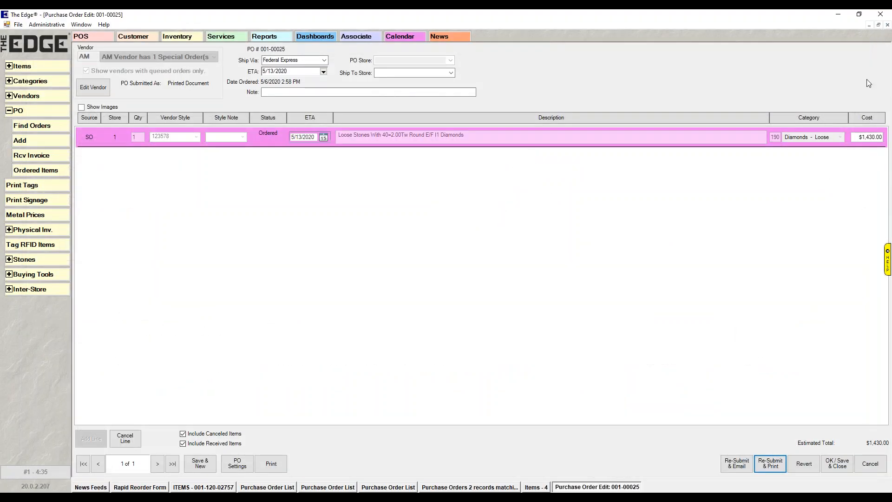
{"action": "left_click", "coordinate": [837, 468]}
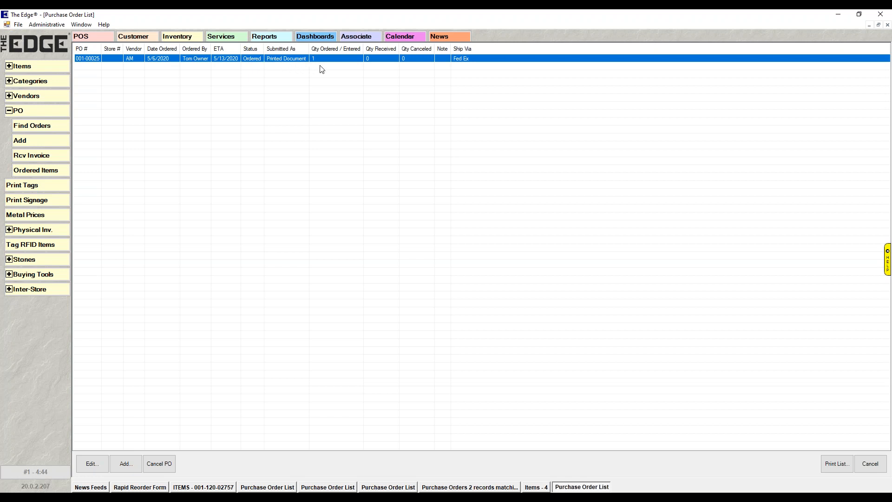
Inspect the submitted AM Vendor purchase order and close it without making changes.
{"action": "double_click", "coordinate": [222, 56]}
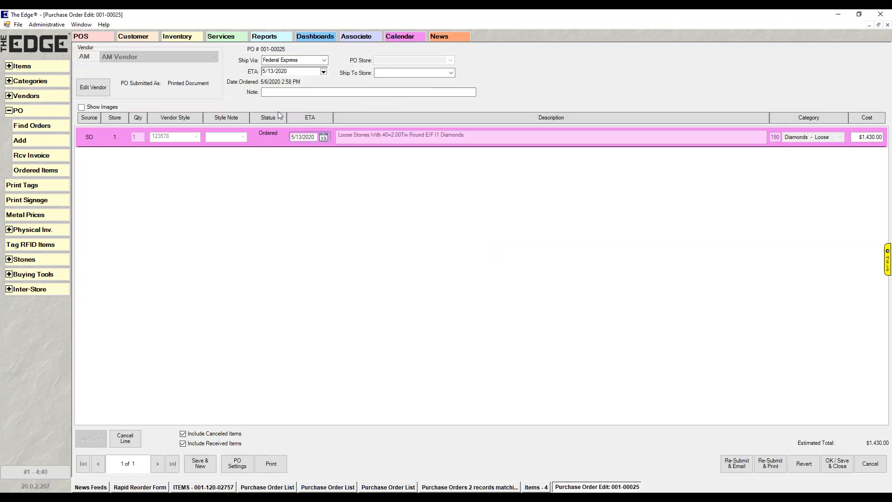
{"action": "left_click", "coordinate": [870, 463]}
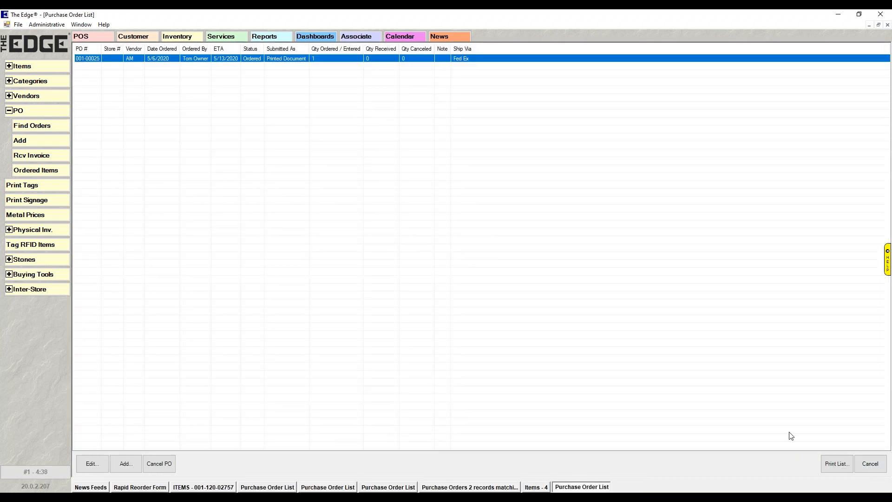
{"action": "left_click", "coordinate": [8, 112]}
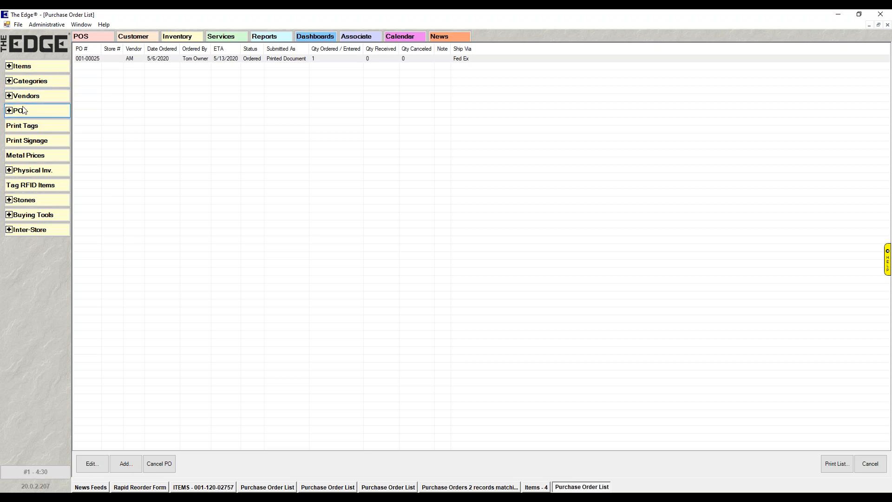
Start receiving an invoice for AM Vendor, limiting the vendor choices to those with items on order.
{"action": "left_click", "coordinate": [16, 113]}
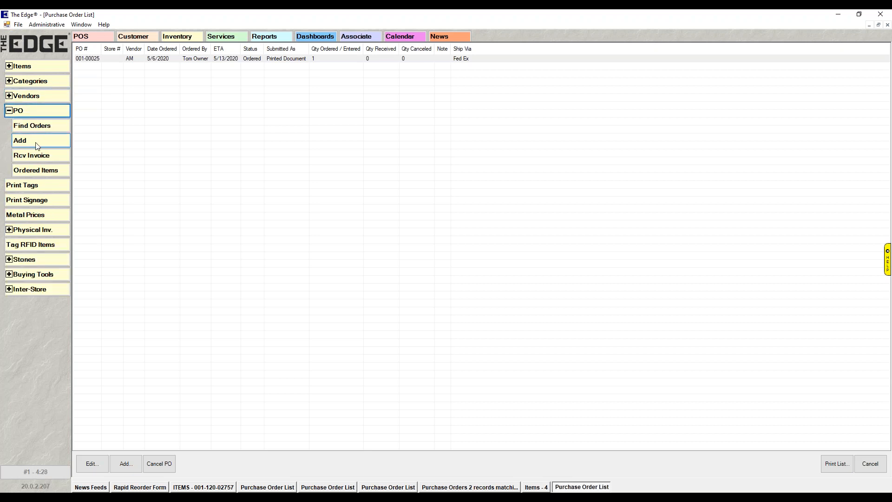
{"action": "left_click", "coordinate": [41, 158]}
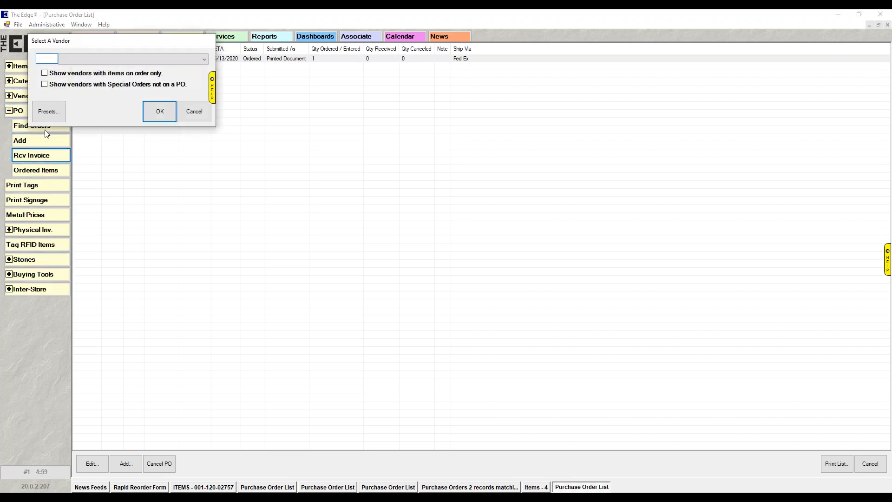
{"action": "left_click", "coordinate": [45, 74]}
{"action": "left_click", "coordinate": [205, 59]}
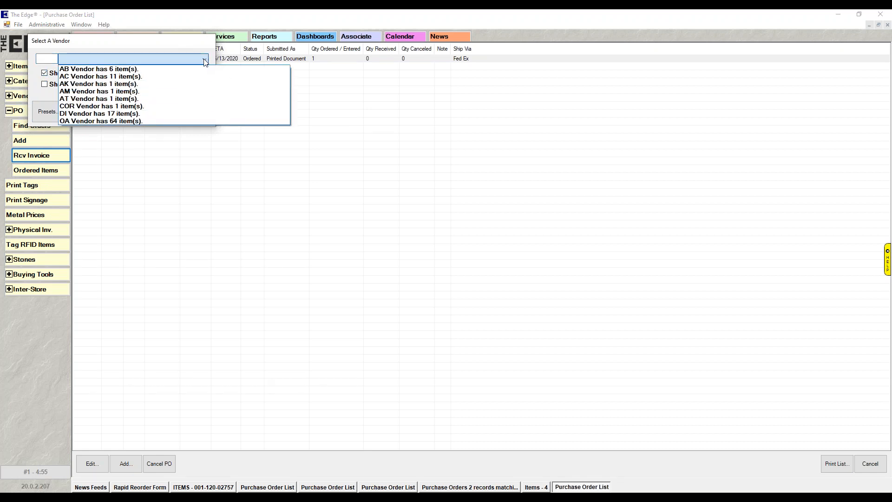
{"action": "left_click", "coordinate": [122, 92]}
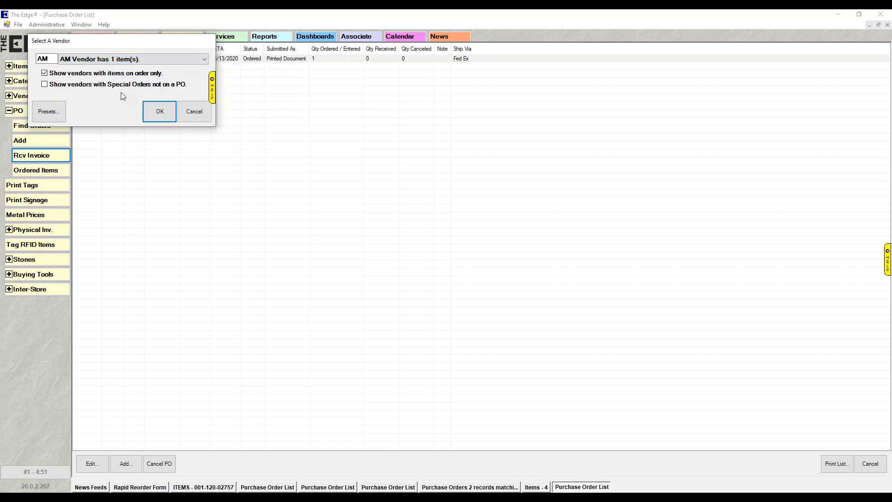
{"action": "left_click", "coordinate": [159, 110]}
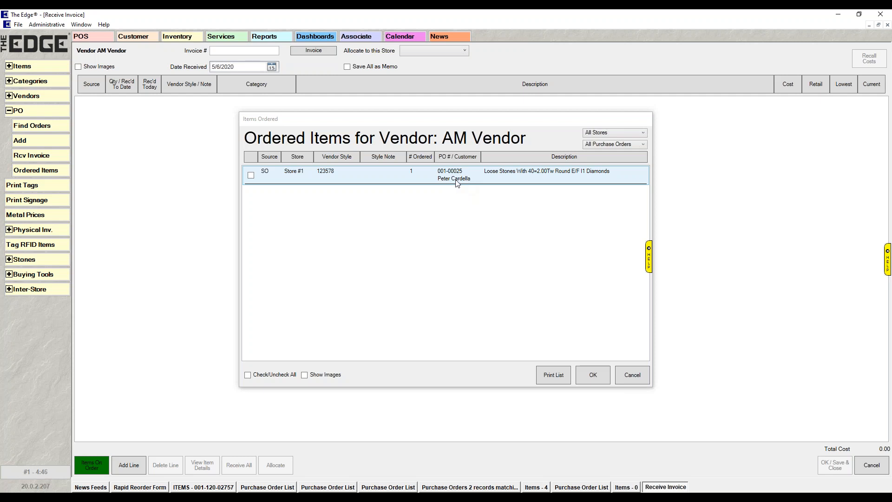
Add the ordered special order for style 123578 to the invoice and receive its full remaining quantity.
{"action": "left_click", "coordinate": [251, 175]}
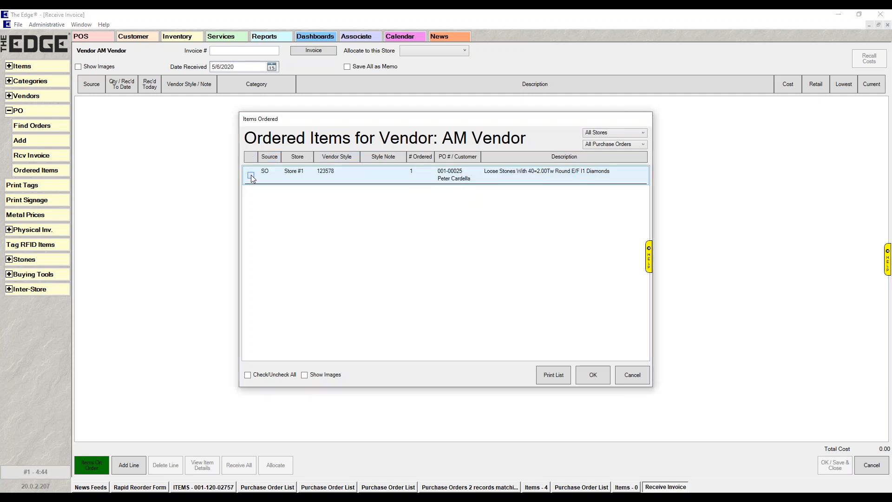
{"action": "left_click", "coordinate": [600, 378]}
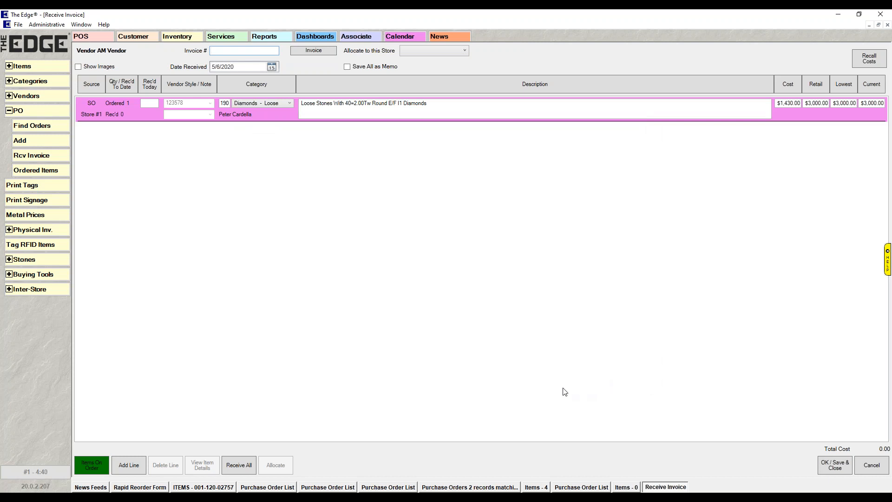
{"action": "left_click", "coordinate": [246, 466]}
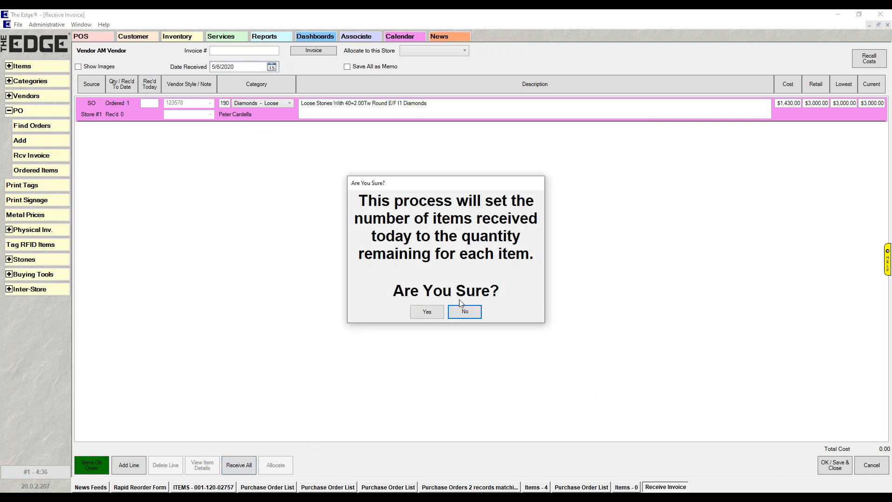
{"action": "left_click", "coordinate": [424, 311]}
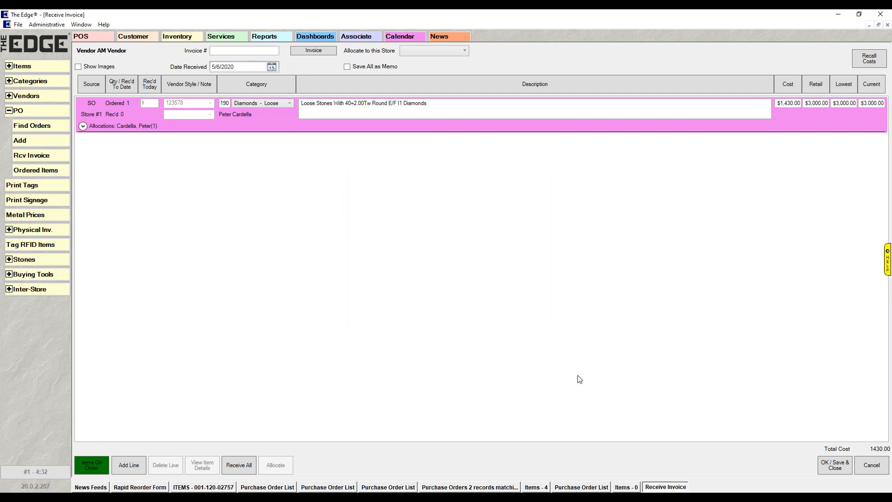
Enter invoice number 56789 for the AM Vendor receipt, then save and close it.
{"action": "left_click", "coordinate": [832, 467]}
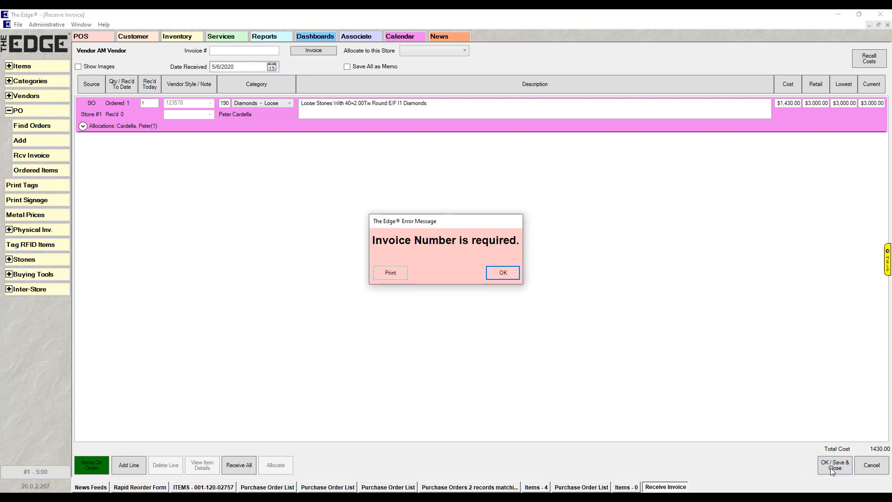
{"action": "left_click", "coordinate": [500, 270]}
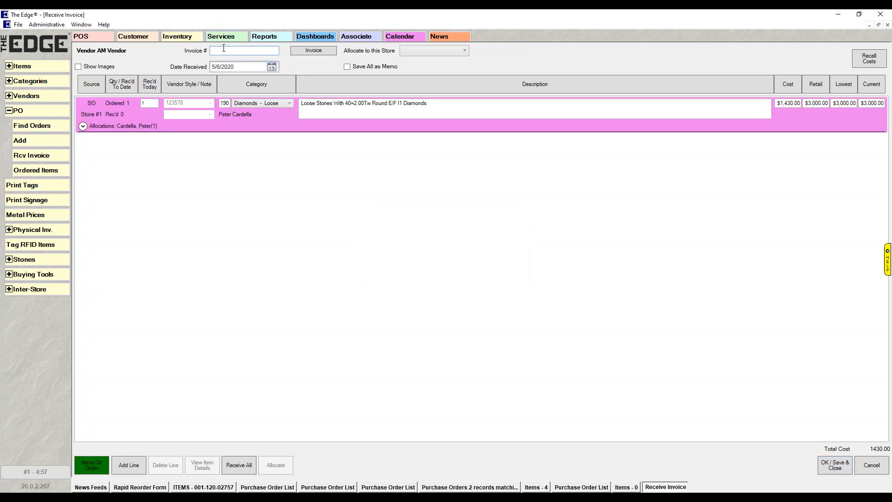
{"action": "type", "text": "56789"}
{"action": "left_click", "coordinate": [831, 465]}
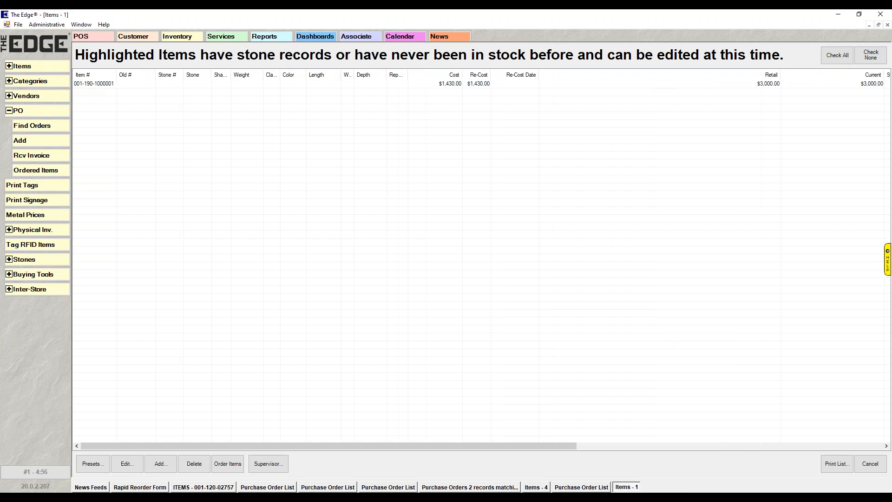
Open the received loose diamonds item and review its stock type options, leaving Special Order selected.
{"action": "left_click", "coordinate": [105, 87]}
{"action": "double_click", "coordinate": [105, 86]}
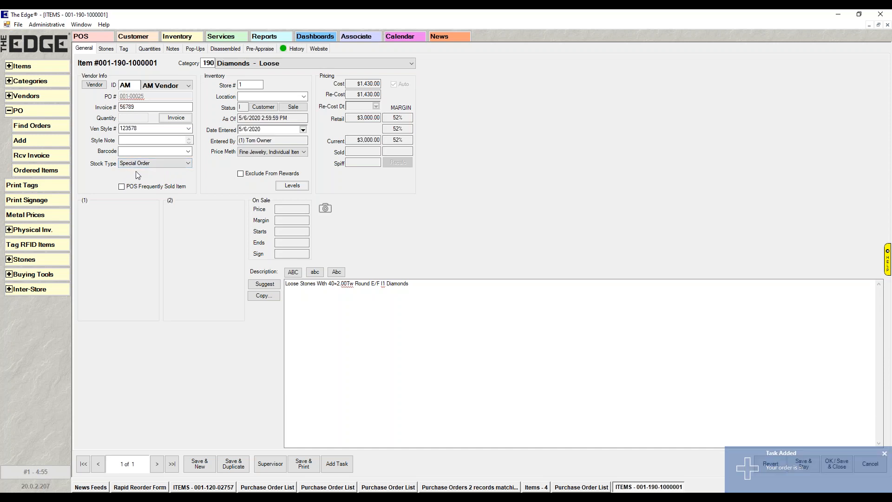
{"action": "left_click", "coordinate": [188, 163]}
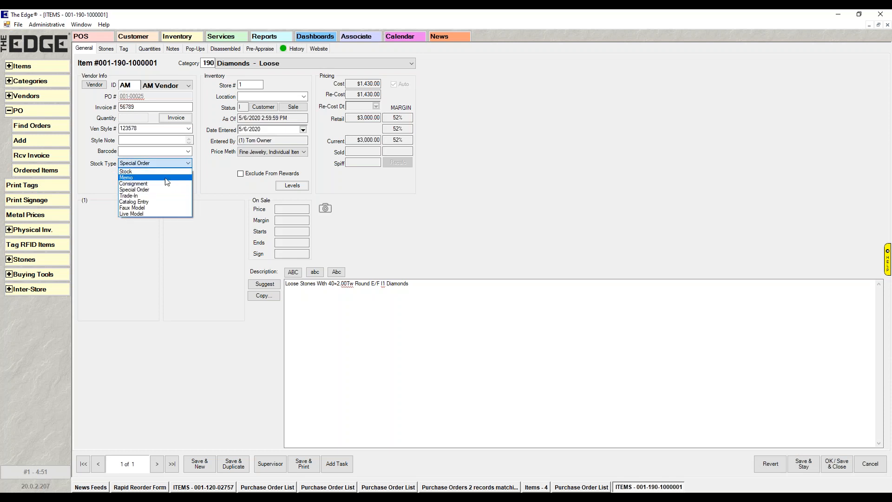
{"action": "left_click", "coordinate": [224, 193]}
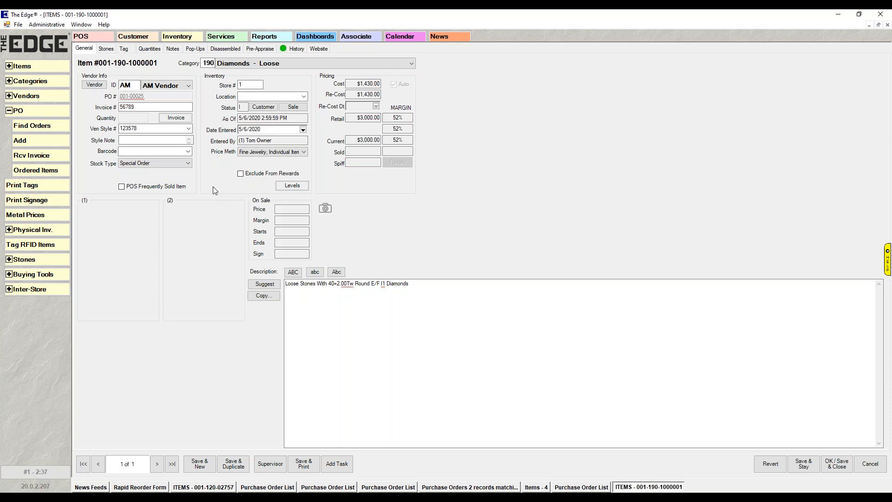
Start a point-of-sale transaction with the owner as associate and load the special-order customer's record through a last-name search.
{"action": "left_click", "coordinate": [92, 37]}
{"action": "left_click", "coordinate": [147, 29]}
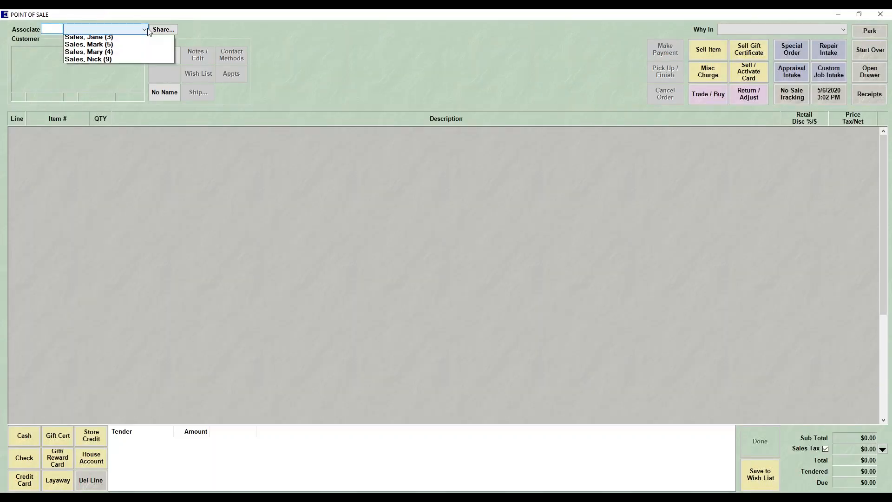
{"action": "left_click", "coordinate": [107, 70]}
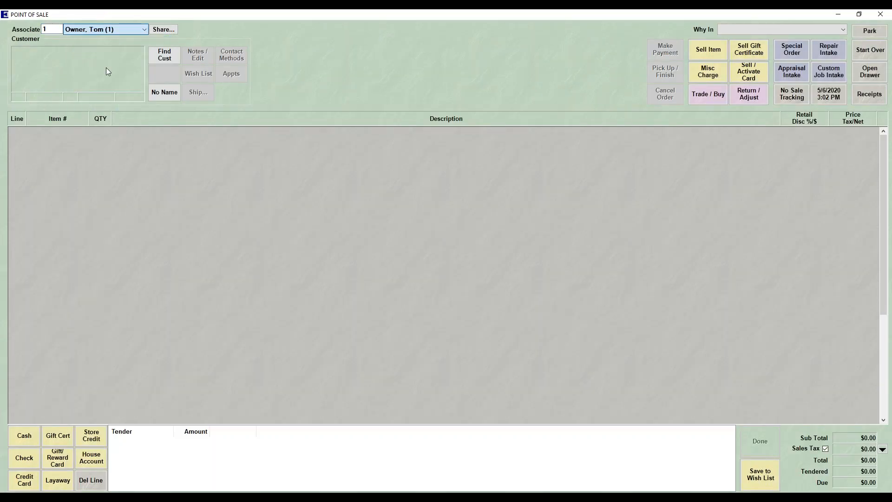
{"action": "left_click", "coordinate": [167, 59]}
{"action": "type", "text": "card"}
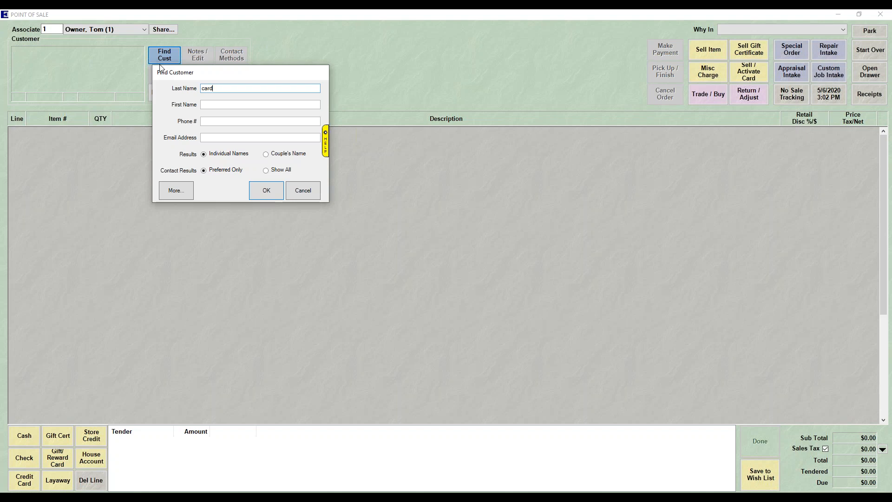
{"action": "key", "text": "Return"}
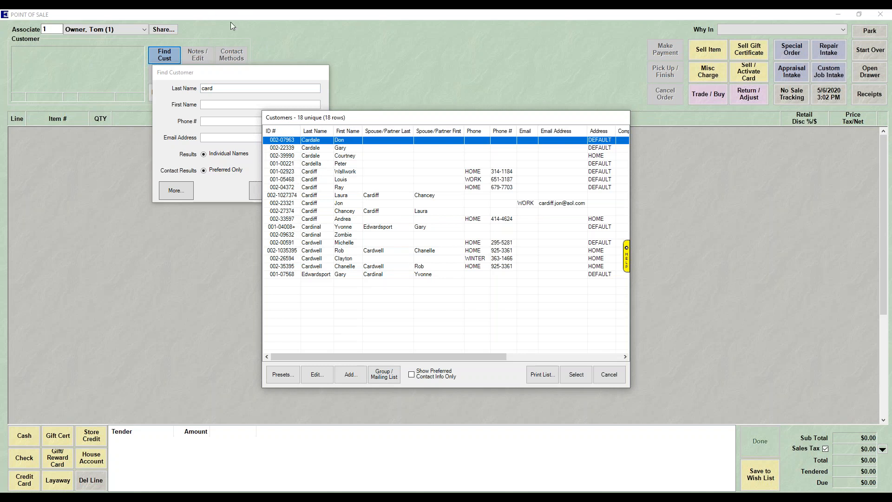
{"action": "double_click", "coordinate": [315, 164]}
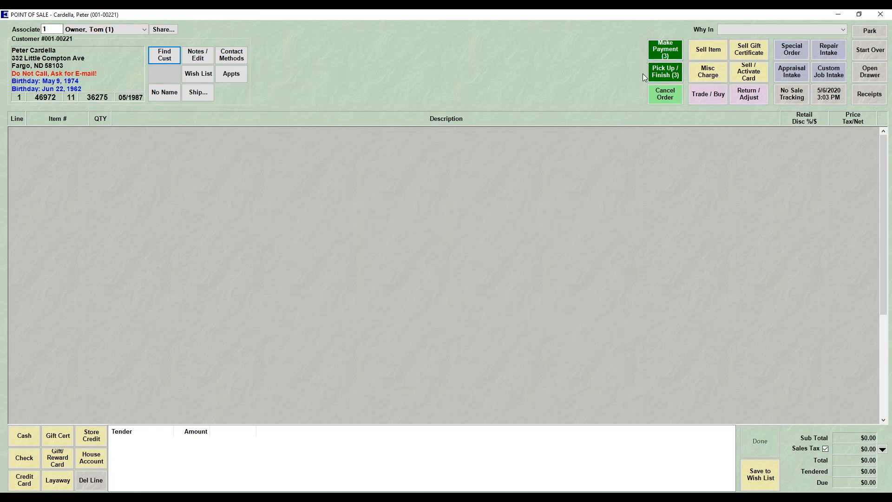
Check the customer's balances open for payment without adding any, and add the loose diamonds special order to the sale for pickup.
{"action": "left_click", "coordinate": [664, 49]}
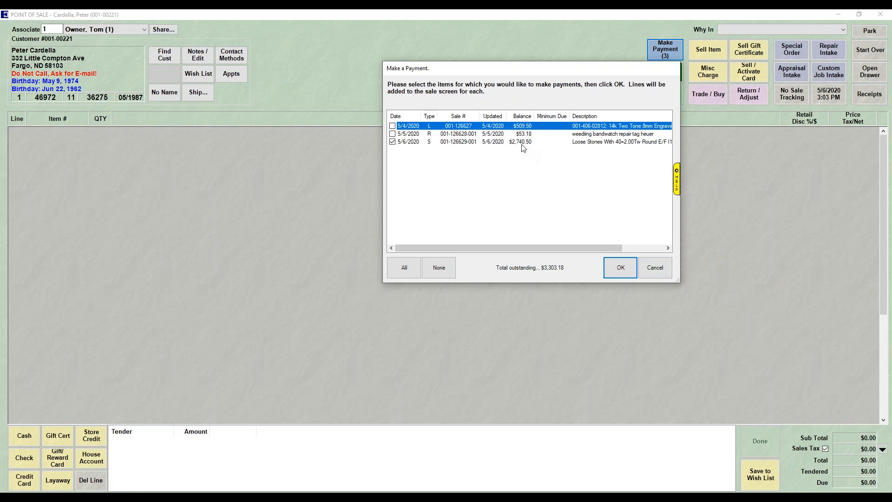
{"action": "left_click", "coordinate": [660, 274]}
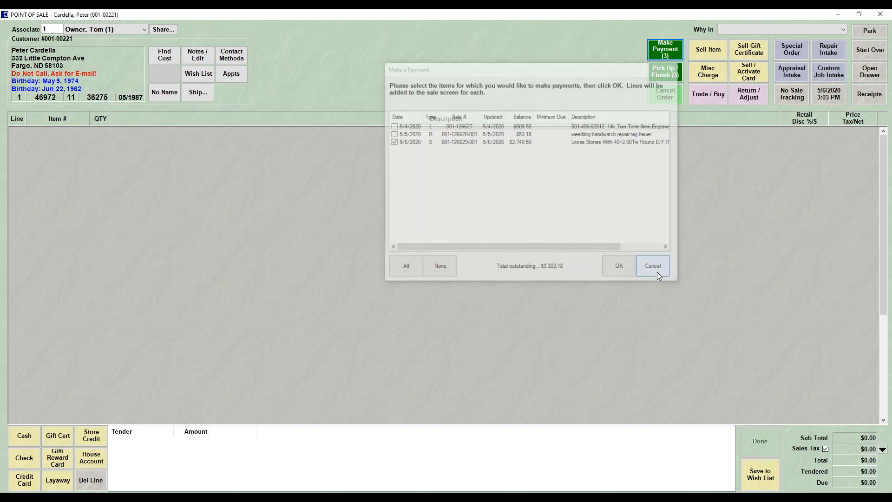
{"action": "left_click", "coordinate": [658, 77]}
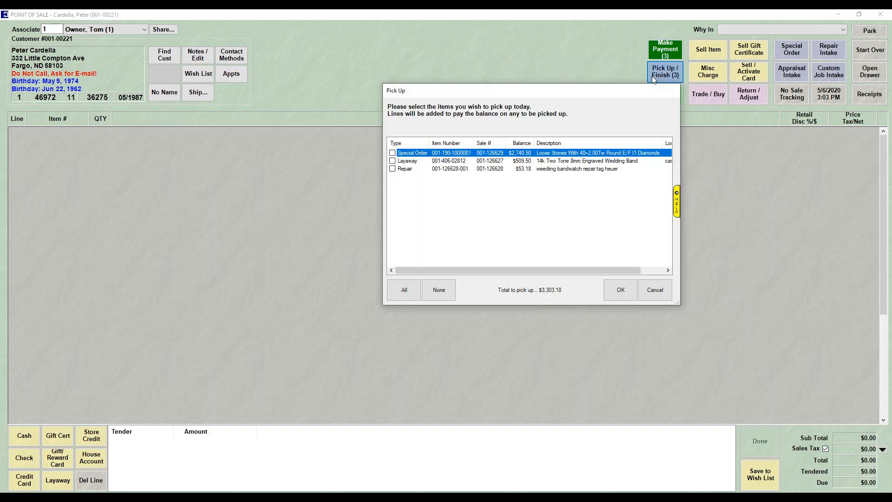
{"action": "left_click", "coordinate": [392, 153]}
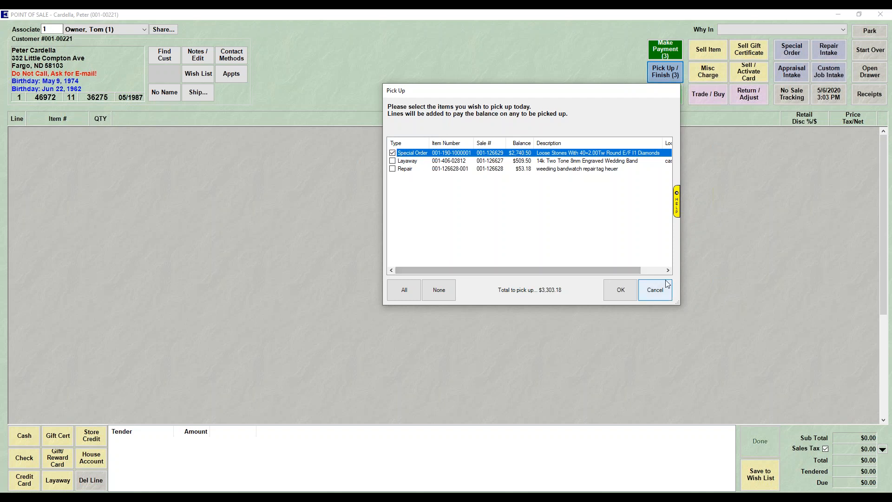
{"action": "left_click", "coordinate": [626, 297]}
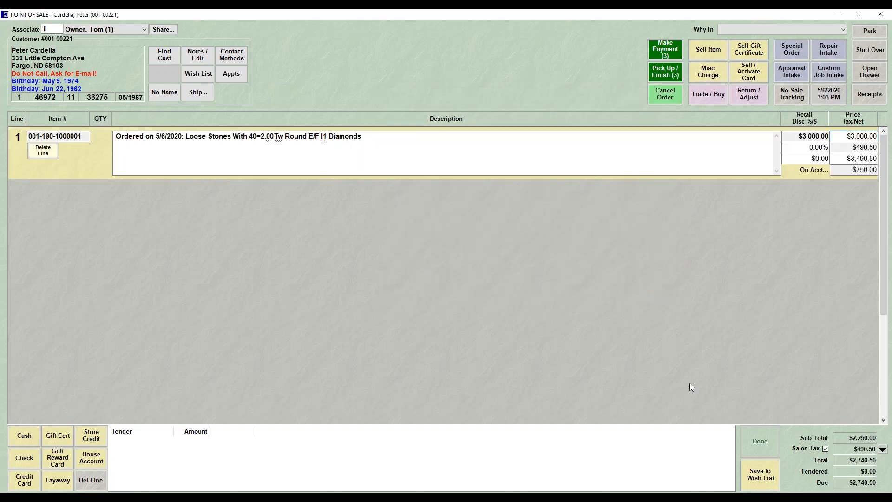
Tender the full $2,740.50 balance in cash and complete the sale without editing contact info or sending a review request.
{"action": "left_click", "coordinate": [22, 437]}
{"action": "left_click", "coordinate": [88, 404]}
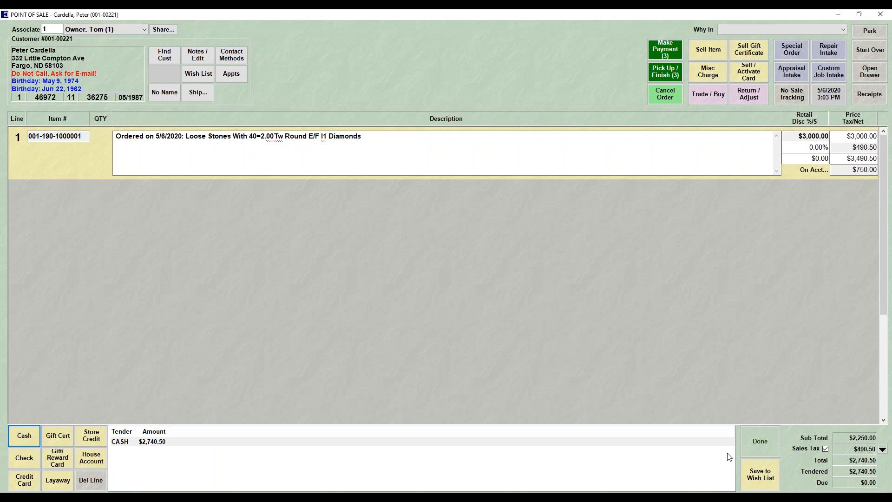
{"action": "left_click", "coordinate": [764, 455]}
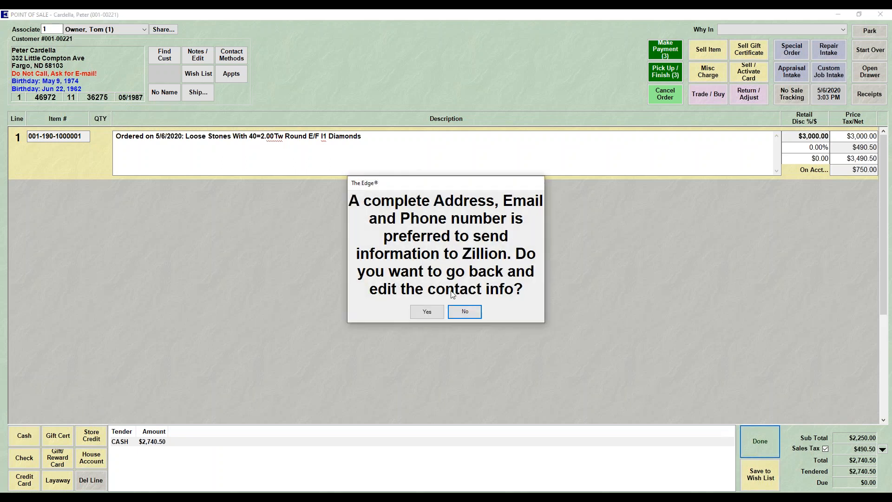
{"action": "left_click", "coordinate": [474, 315]}
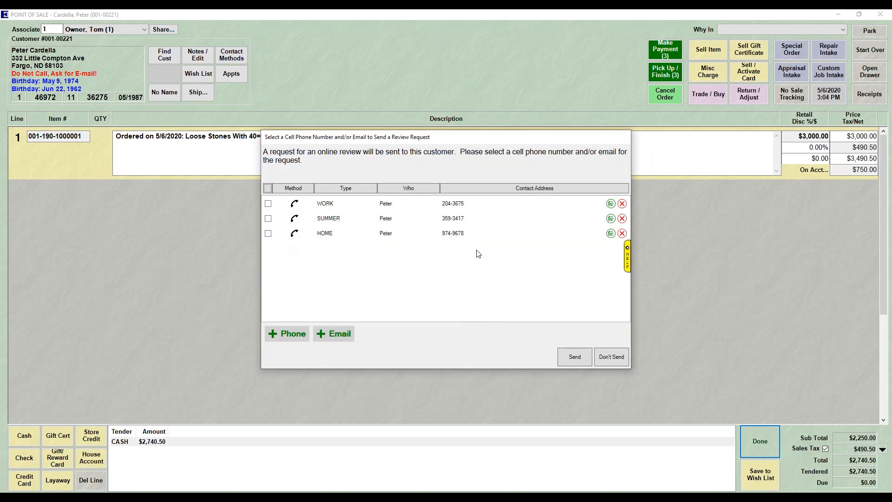
{"action": "left_click", "coordinate": [609, 358]}
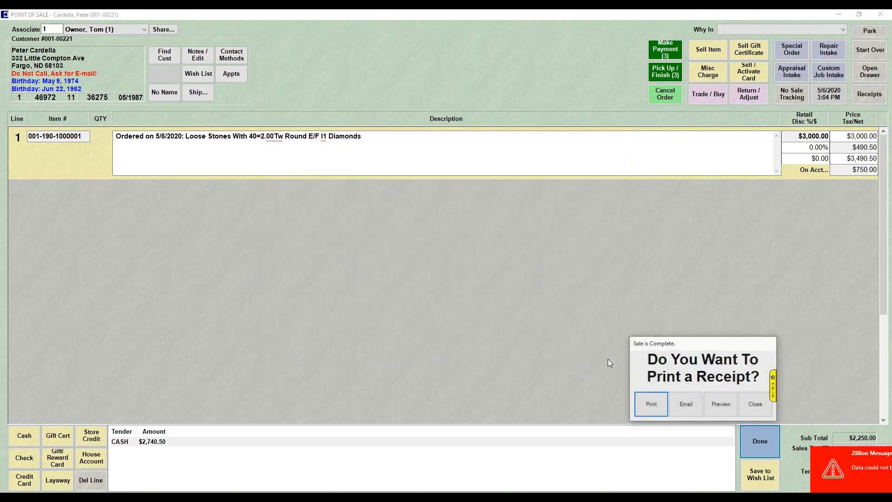
Preview the special order pickup receipt without printing it, and close the point of sale.
{"action": "left_click", "coordinate": [725, 411]}
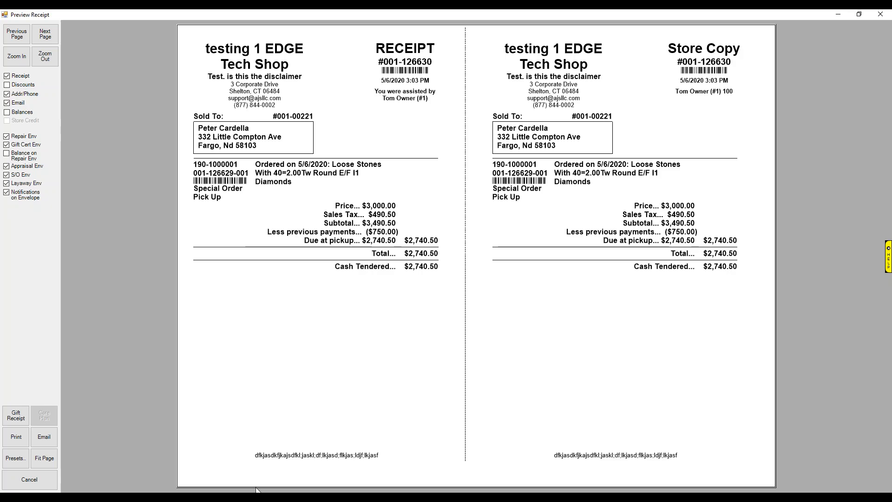
{"action": "left_click", "coordinate": [29, 479]}
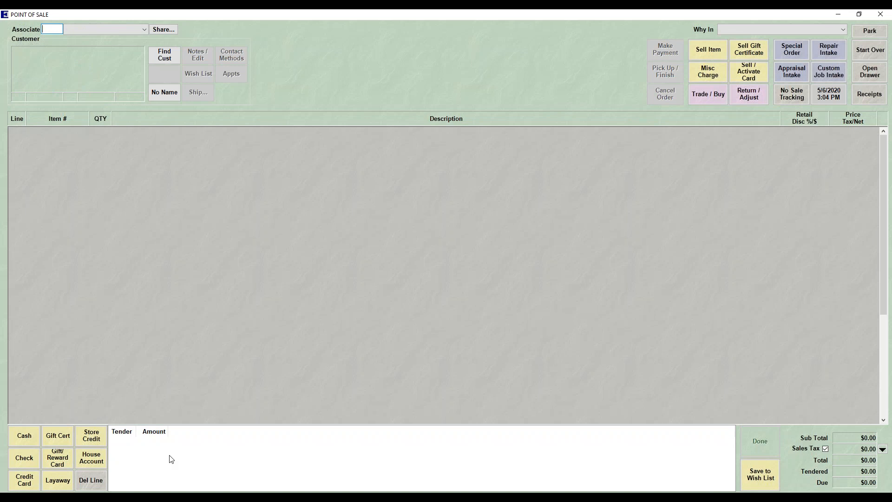
{"action": "left_click", "coordinate": [882, 15]}
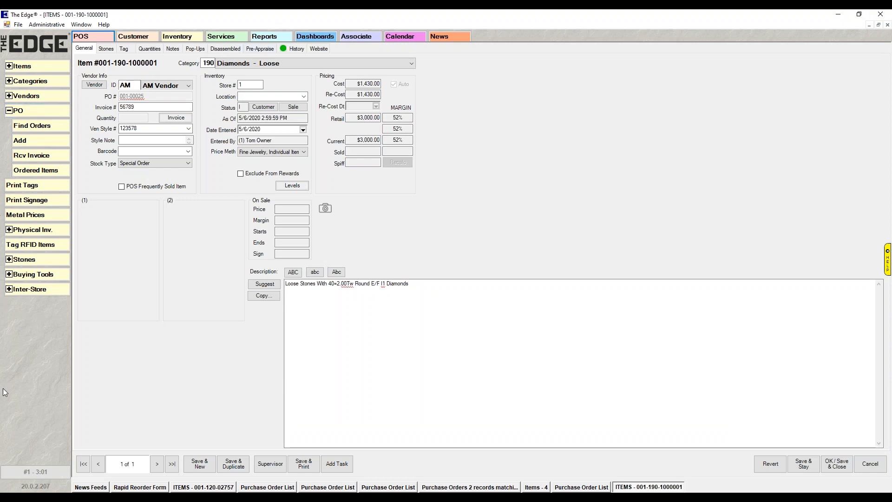
Examine the inventory buying tools offered in the Weekly Buying Plan and close it without running them.
{"action": "left_click", "coordinate": [30, 276]}
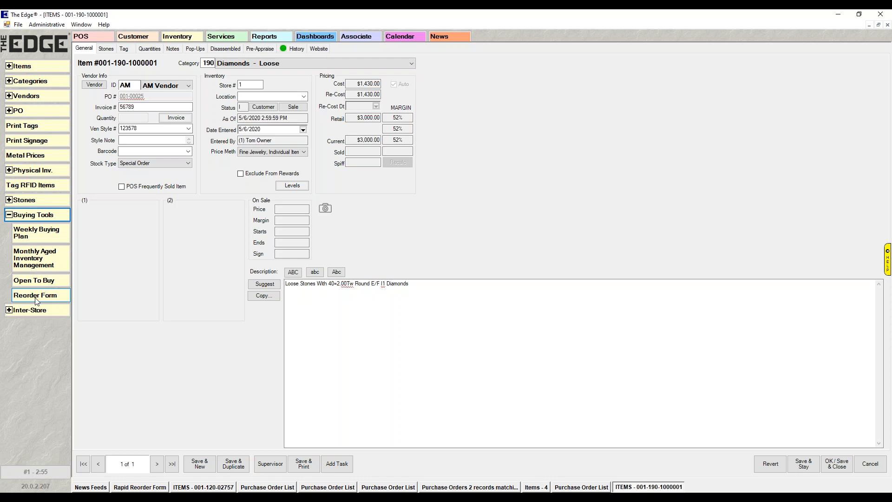
{"action": "left_click", "coordinate": [58, 233]}
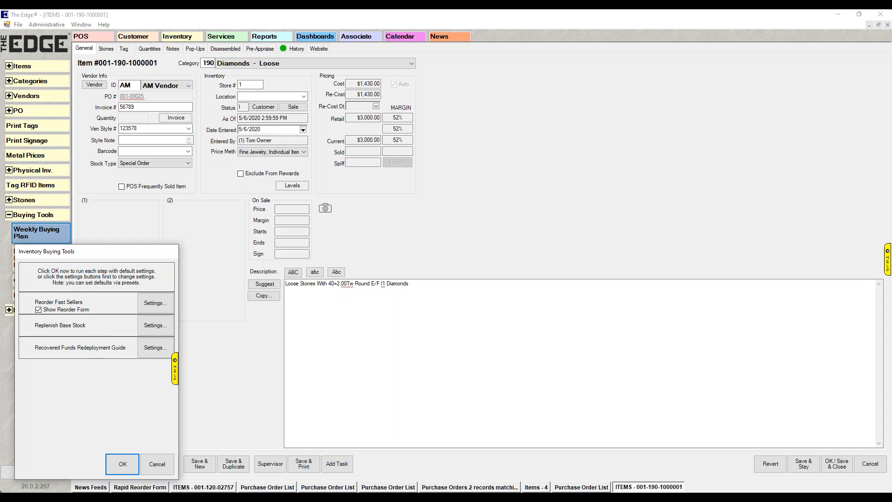
{"action": "left_click", "coordinate": [156, 464]}
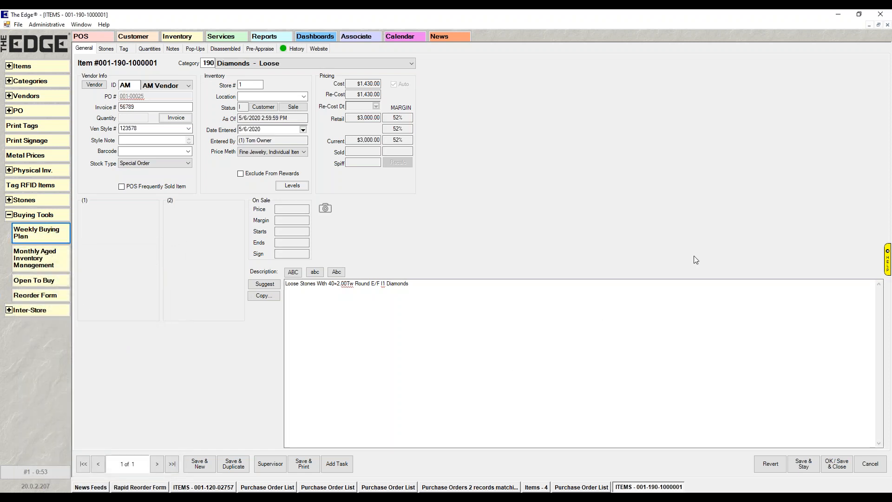
{"action": "left_click", "coordinate": [884, 103]}
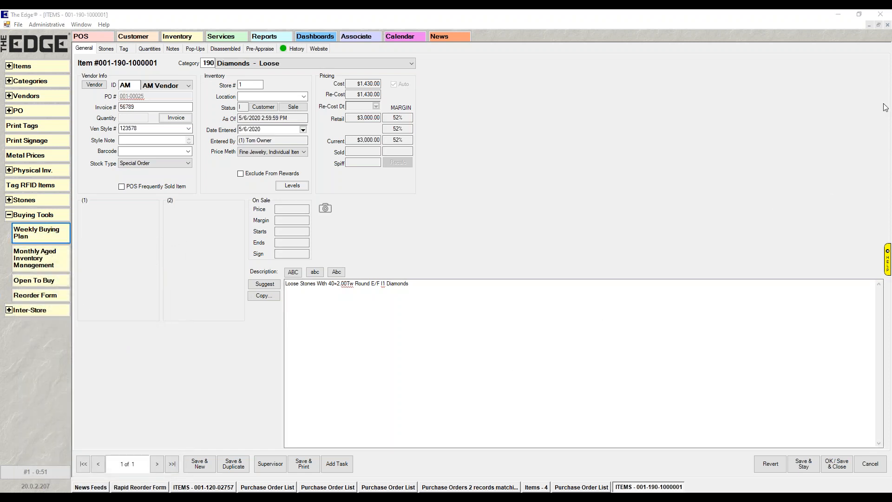